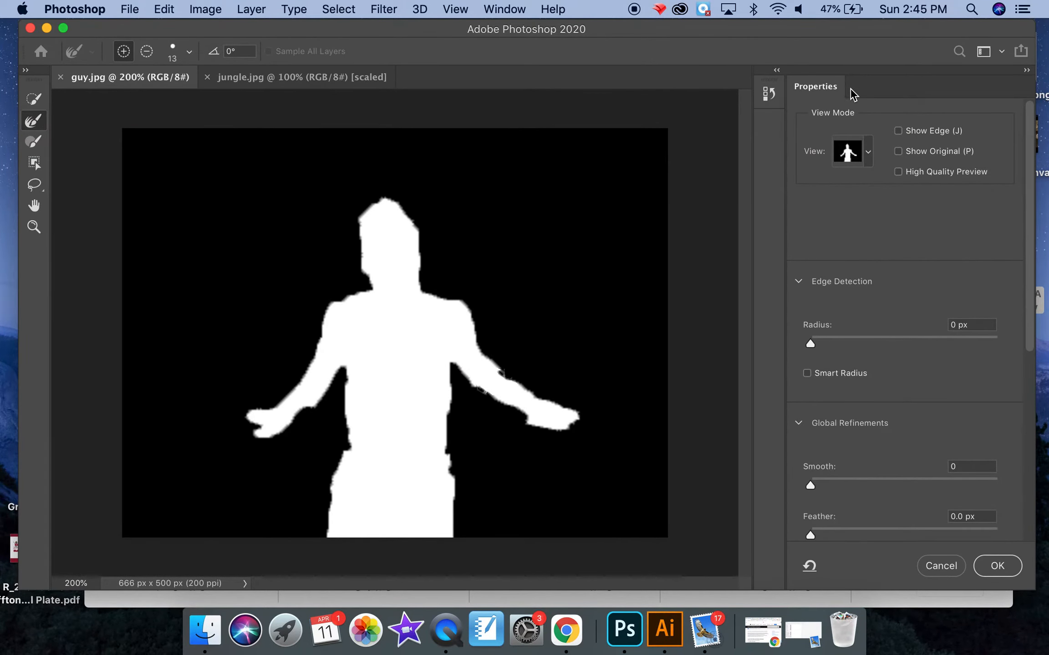
- Preview the cutout in Onion Skin view, compare it with Black & White, and set the onion-skin transparency to 51%
click(864, 154)
click(858, 193)
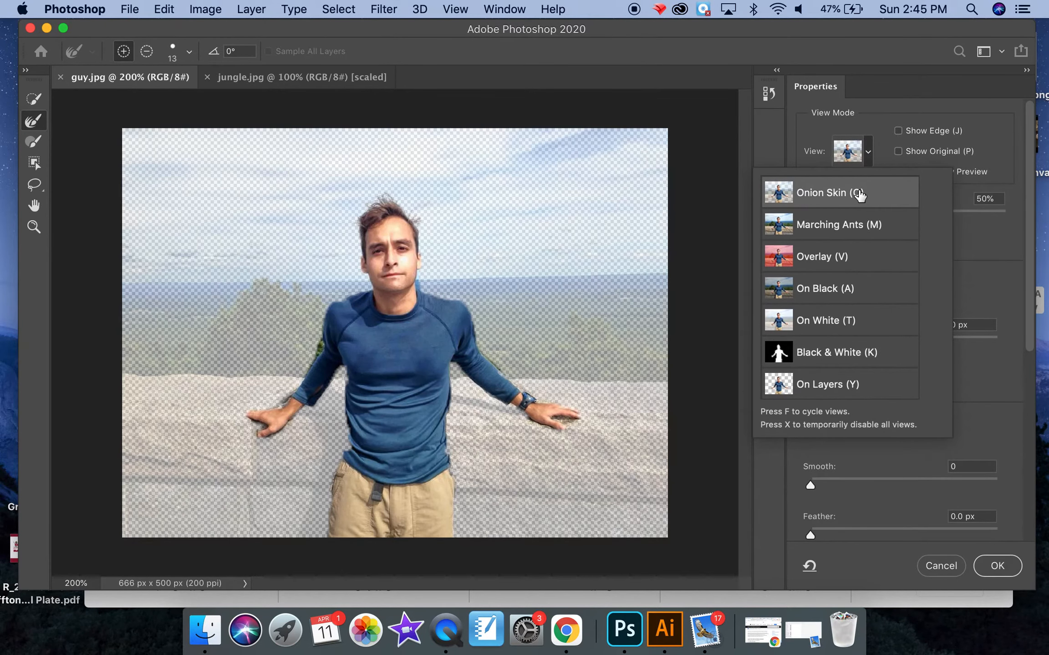
click(807, 147)
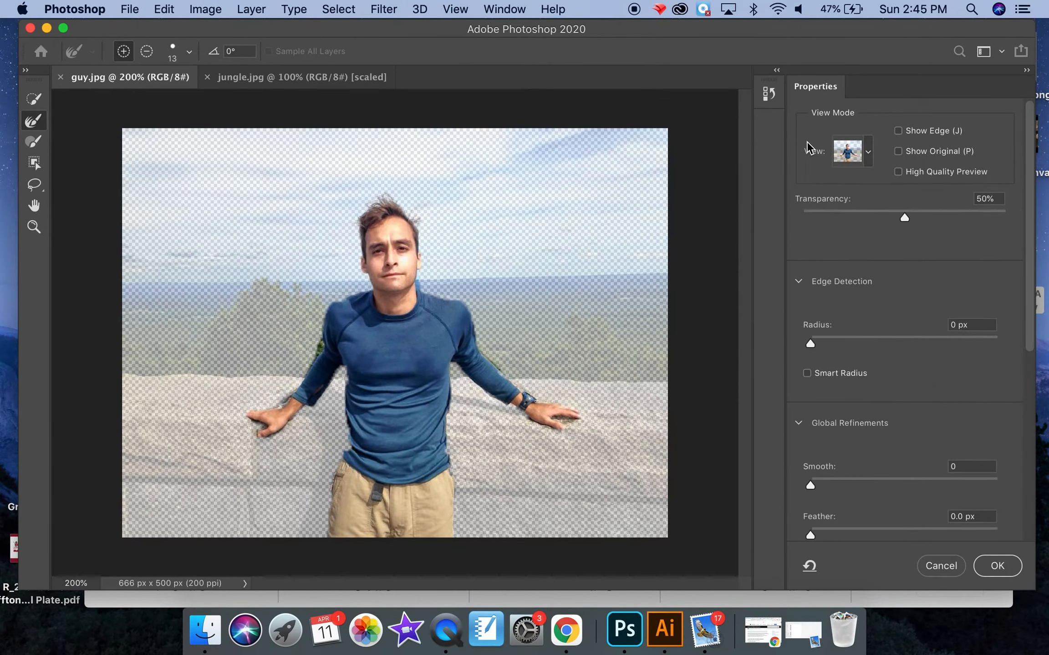
click(868, 155)
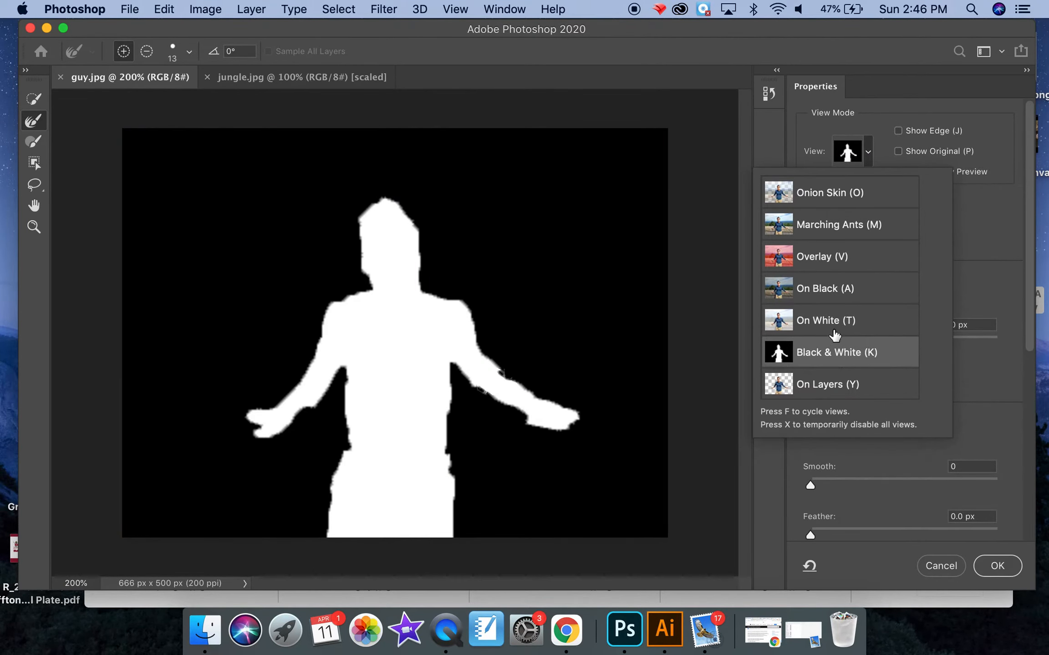
click(815, 192)
click(968, 252)
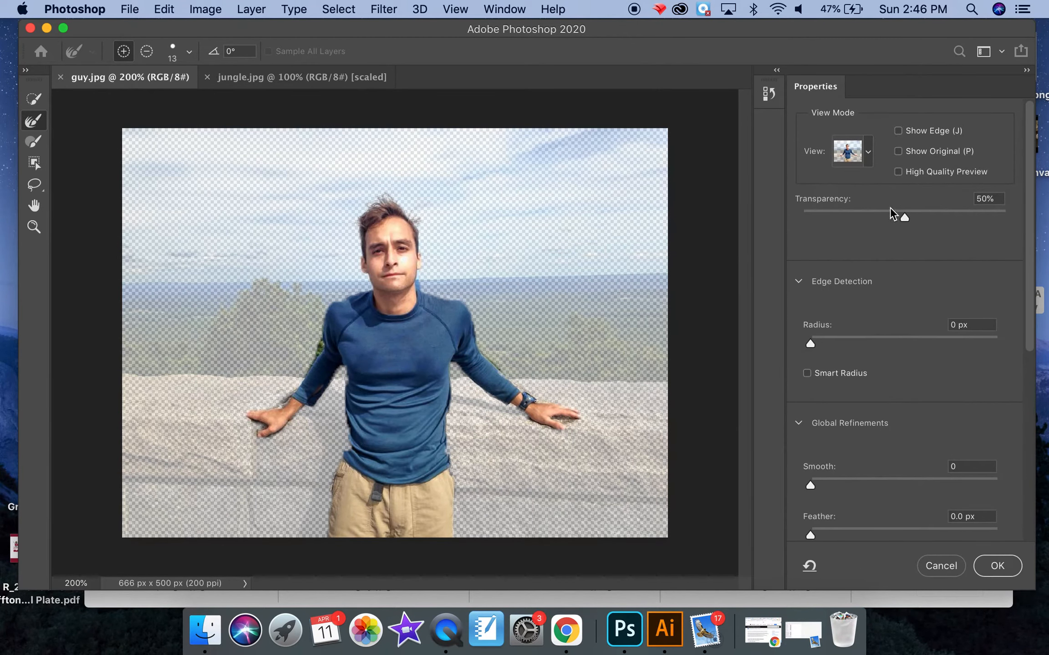
mouse_move(905, 217)
mouse_down()
mouse_move(966, 216)
mouse_move(906, 216)
mouse_up()
- Preview the cutout in On Black view with the opacity raised to 81%
click(868, 152)
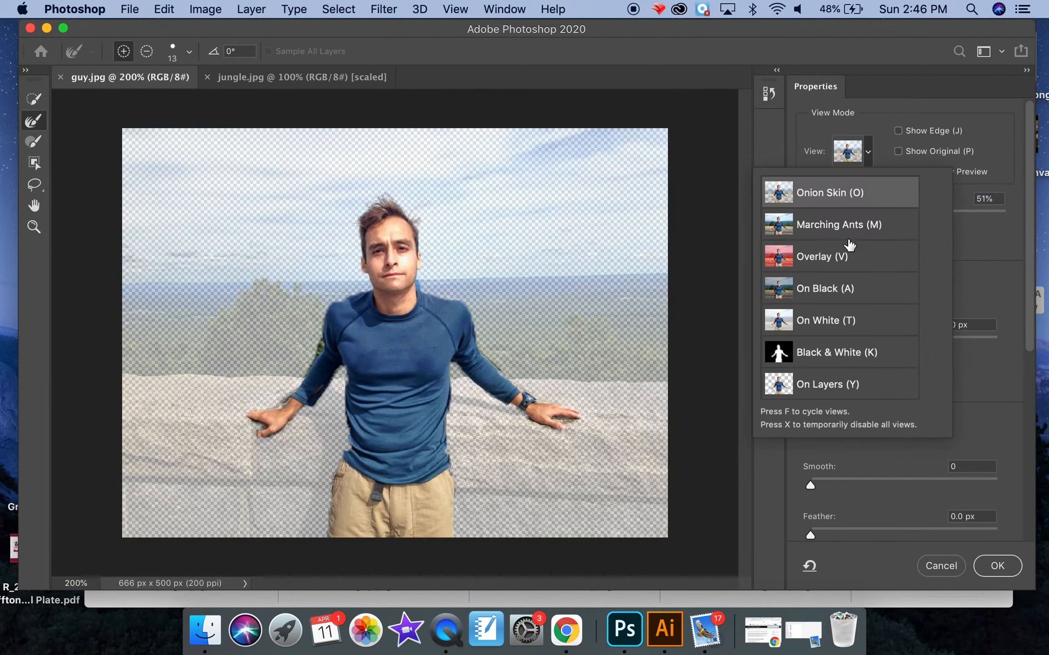
click(961, 233)
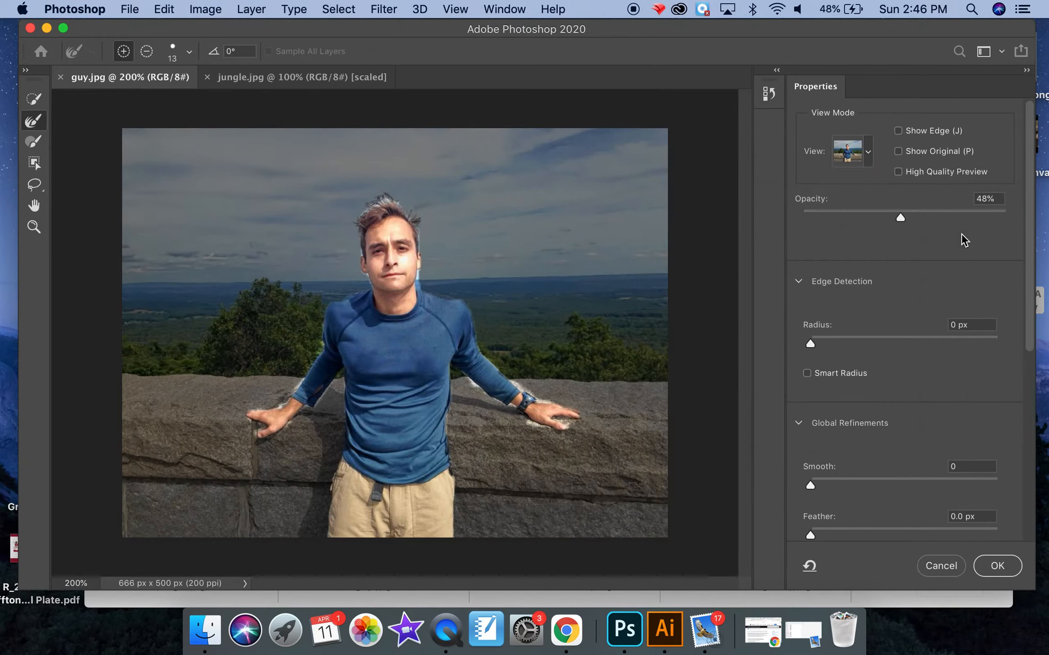
drag(903, 218, 963, 217)
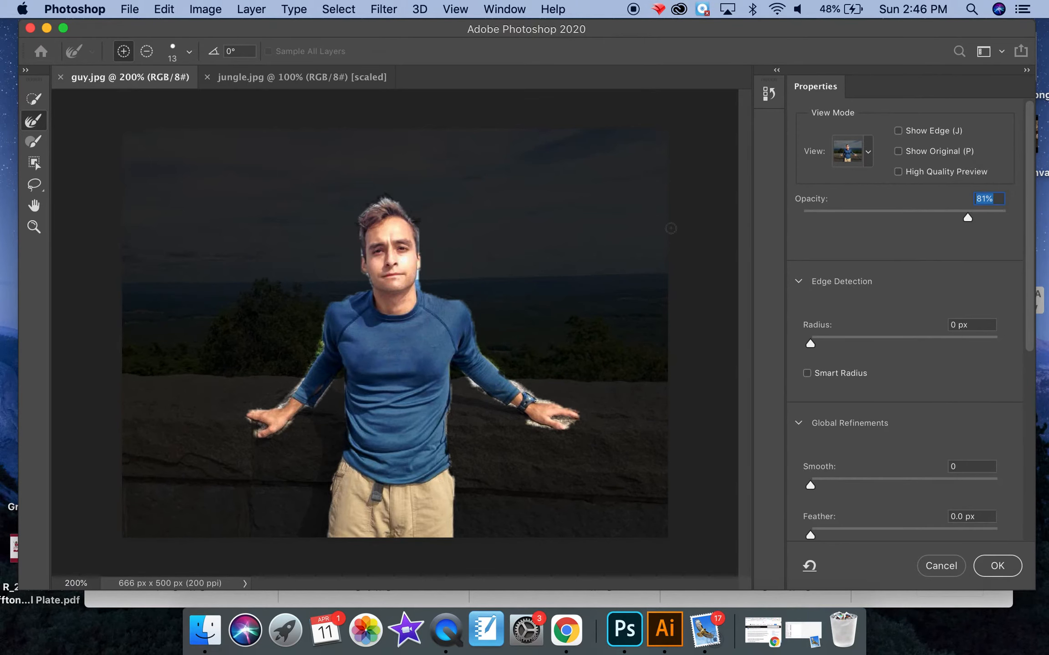
- Switch the view to Overlay and add the missing hair on top of the head with the Quick Selection tool
click(866, 156)
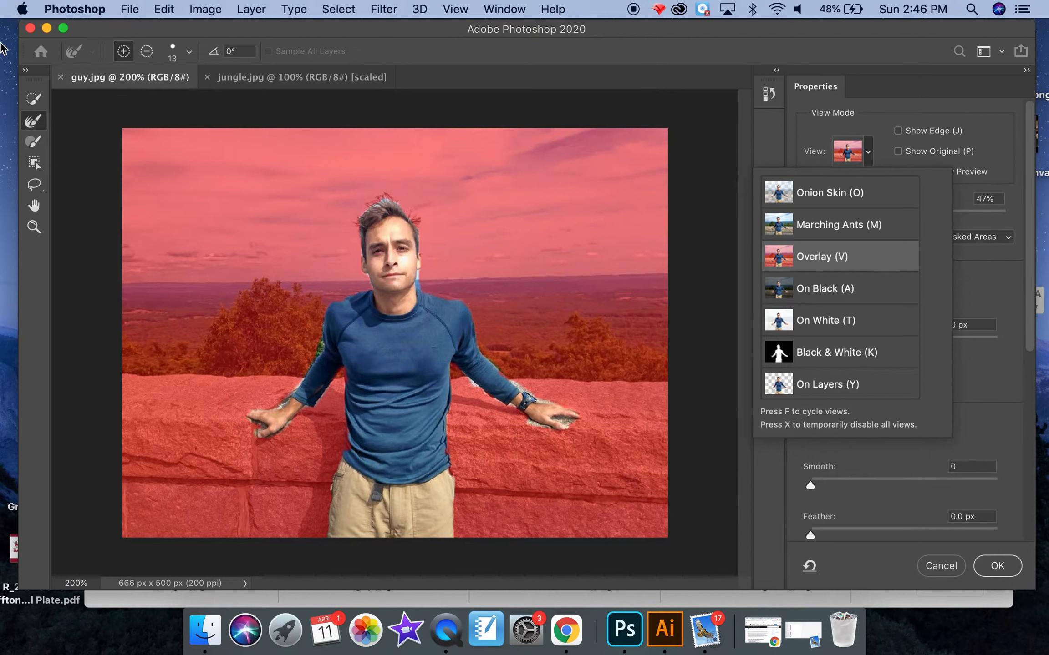
click(35, 98)
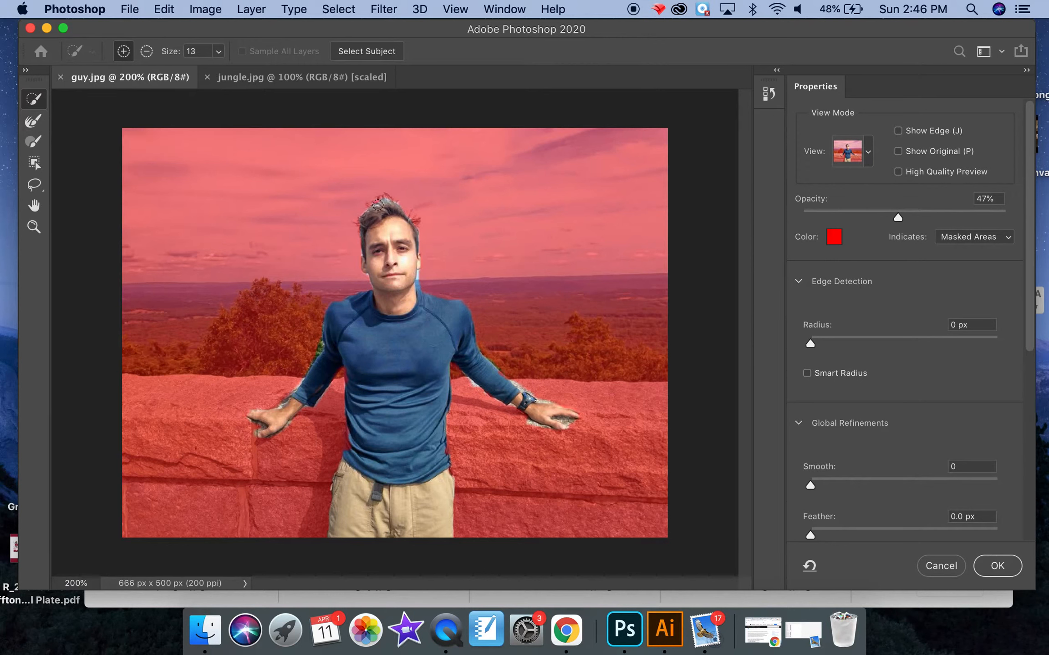
mouse_move(393, 202)
mouse_down()
mouse_move(371, 200)
mouse_move(366, 219)
mouse_move(406, 221)
mouse_move(418, 234)
mouse_move(379, 211)
mouse_up()
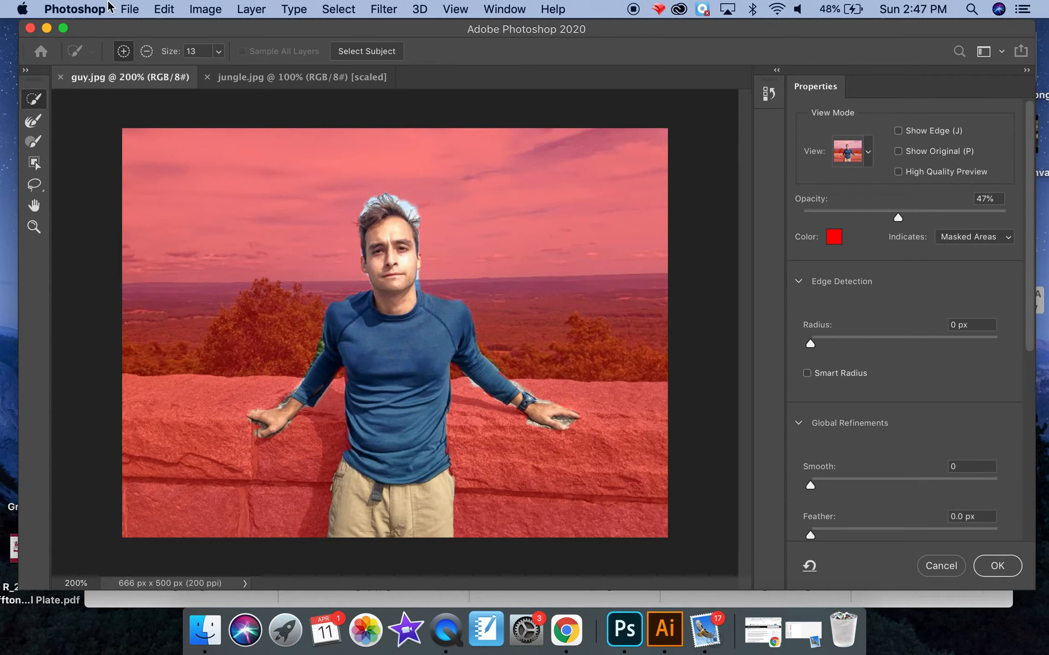
click(146, 51)
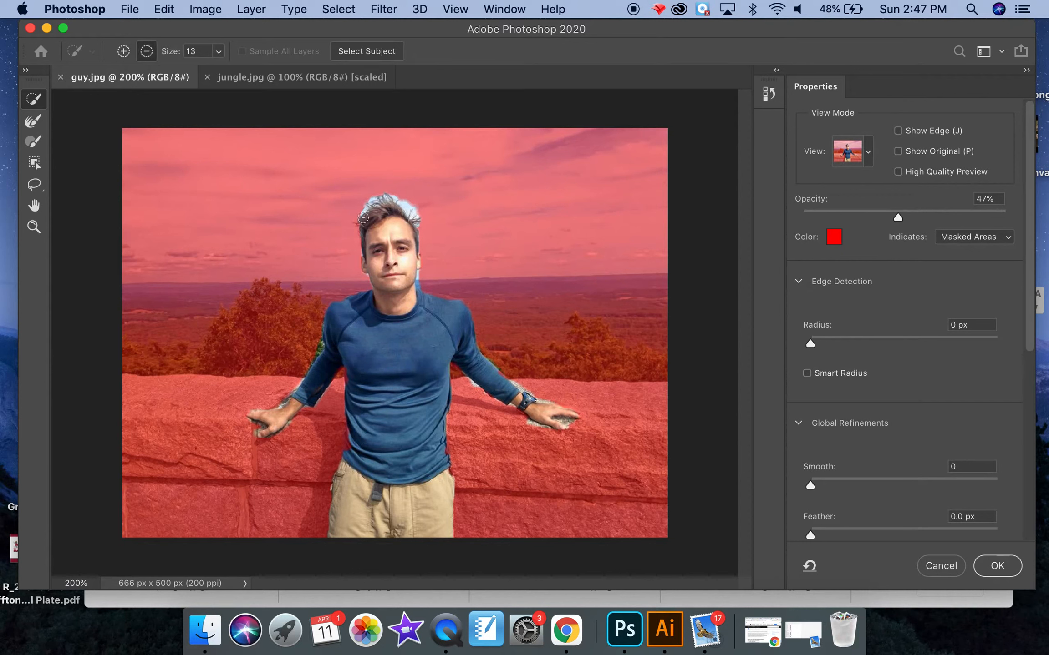
- Refine the edges around the hair, the side of the face and the upper sleeve on the image's left with the Refine Edge Brush
click(39, 121)
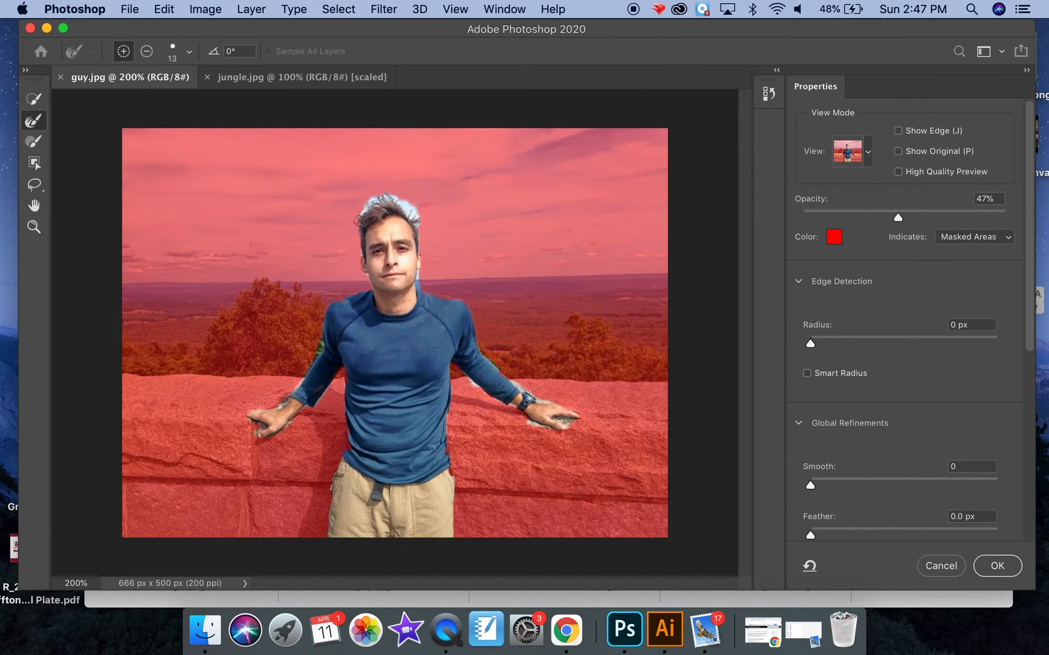
mouse_move(386, 197)
mouse_down()
mouse_move(424, 232)
mouse_move(411, 213)
mouse_move(418, 200)
mouse_move(426, 259)
mouse_up()
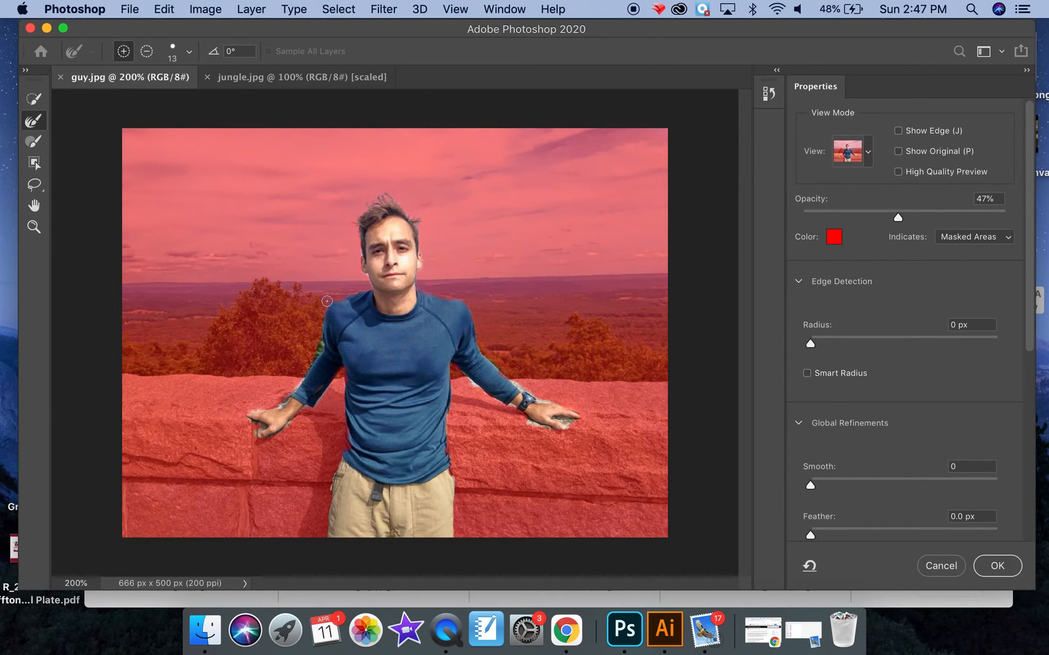
drag(319, 347, 323, 324)
- Subtract the leftover background along both edges of the arm on the image's right, using the Brush tool at size 7
click(38, 142)
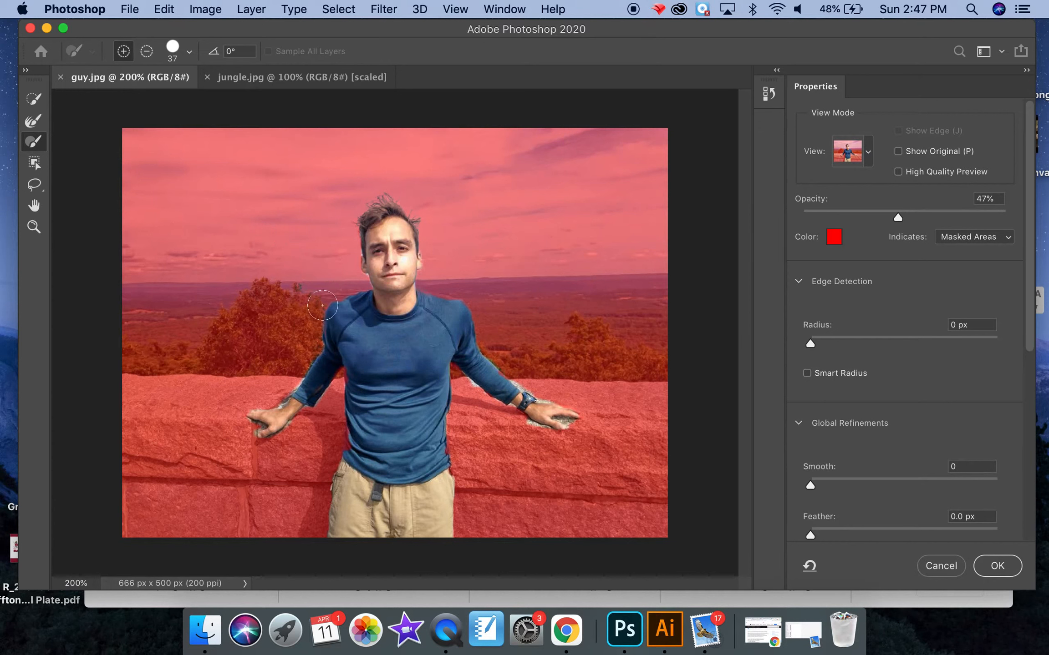
key(bracketleft)
key(bracketleft)
key(bracketleft)
key(bracketleft)
key(super+equal)
key(super+equal)
key(super+equal)
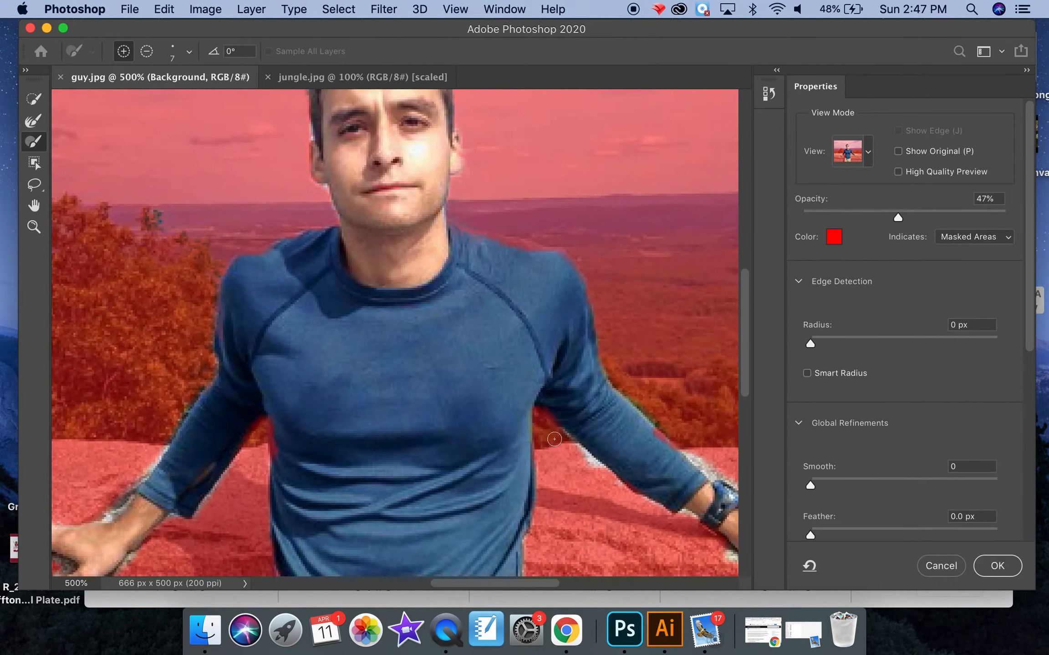
scroll(554, 439, down, 4)
scroll(554, 439, right, 3)
drag(494, 339, 500, 345)
key(alt)
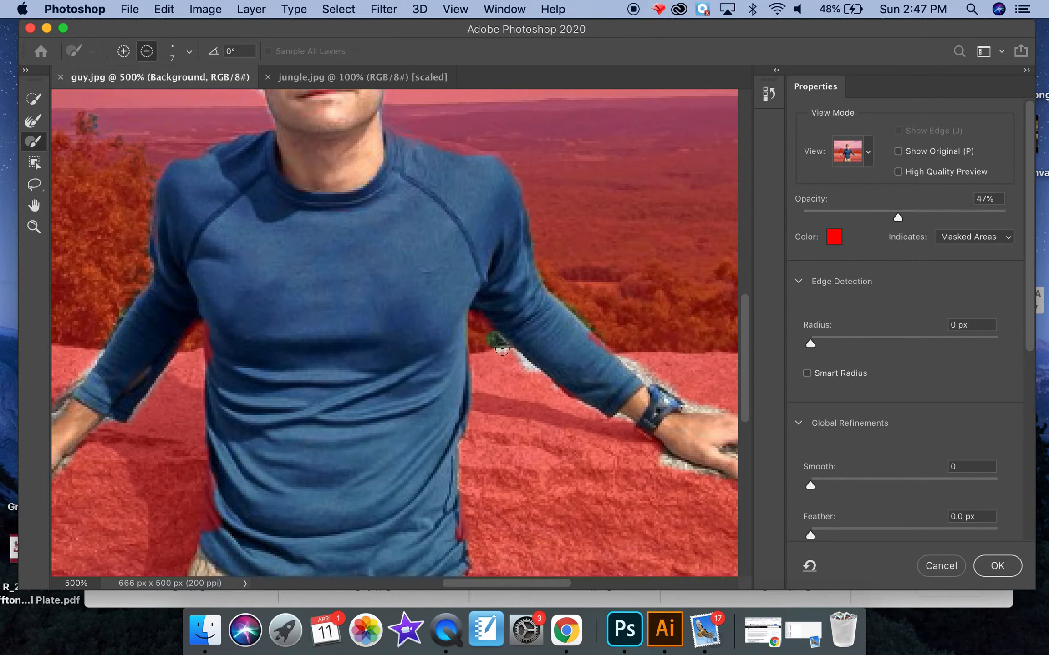
mouse_move(485, 334)
mouse_down()
mouse_move(607, 429)
mouse_move(637, 423)
mouse_move(625, 429)
mouse_up()
mouse_move(626, 351)
mouse_down()
mouse_move(641, 370)
mouse_move(717, 408)
mouse_up()
- Check the mask for stray areas in Black & White view, and return to the Overlay view
click(33, 121)
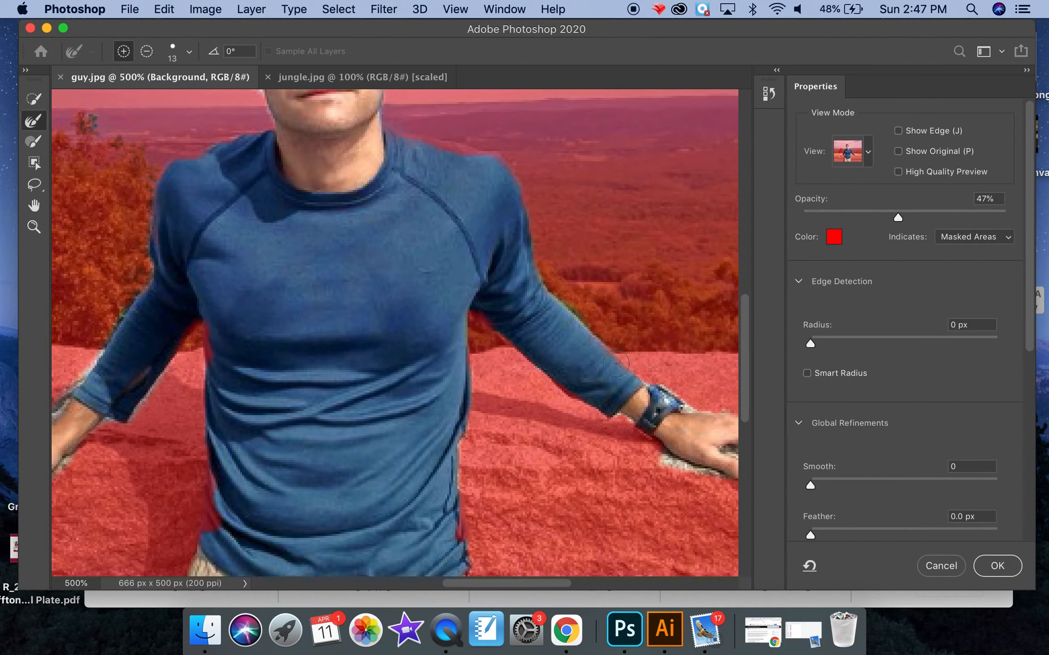
click(873, 157)
click(827, 358)
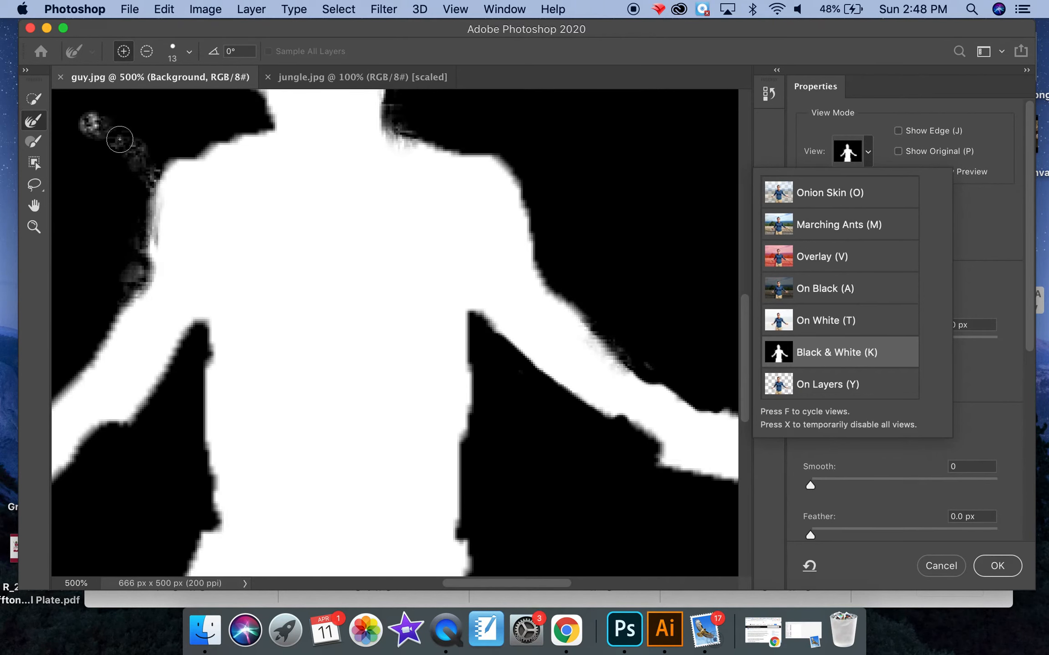
click(814, 256)
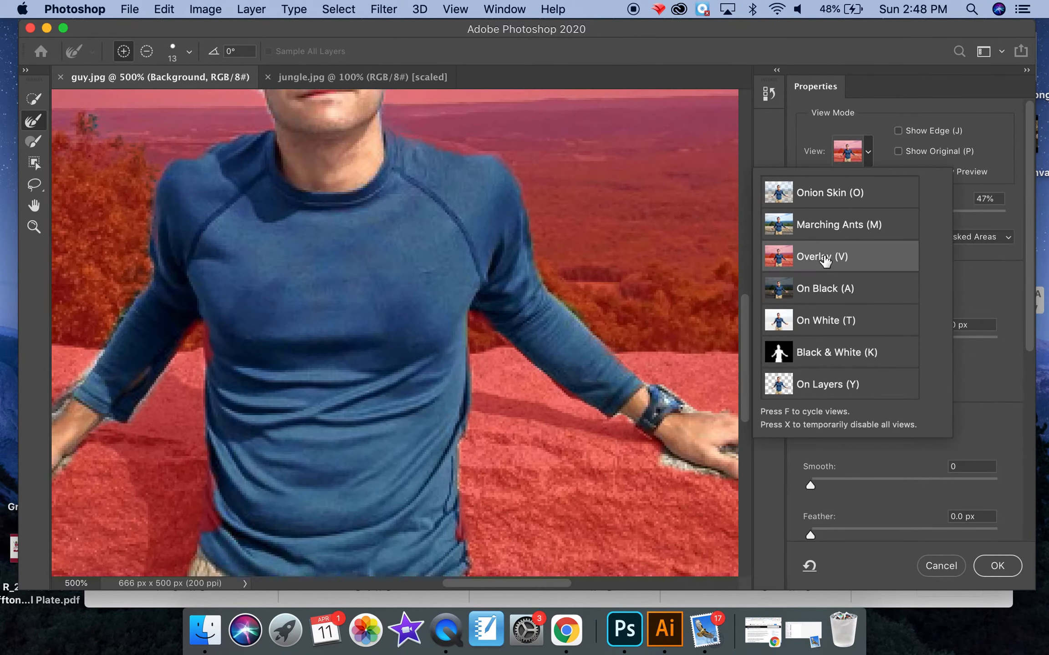
- Subtract the stray patch in the trees and the background fringe along the arm on the image's left with the Brush tool
click(40, 147)
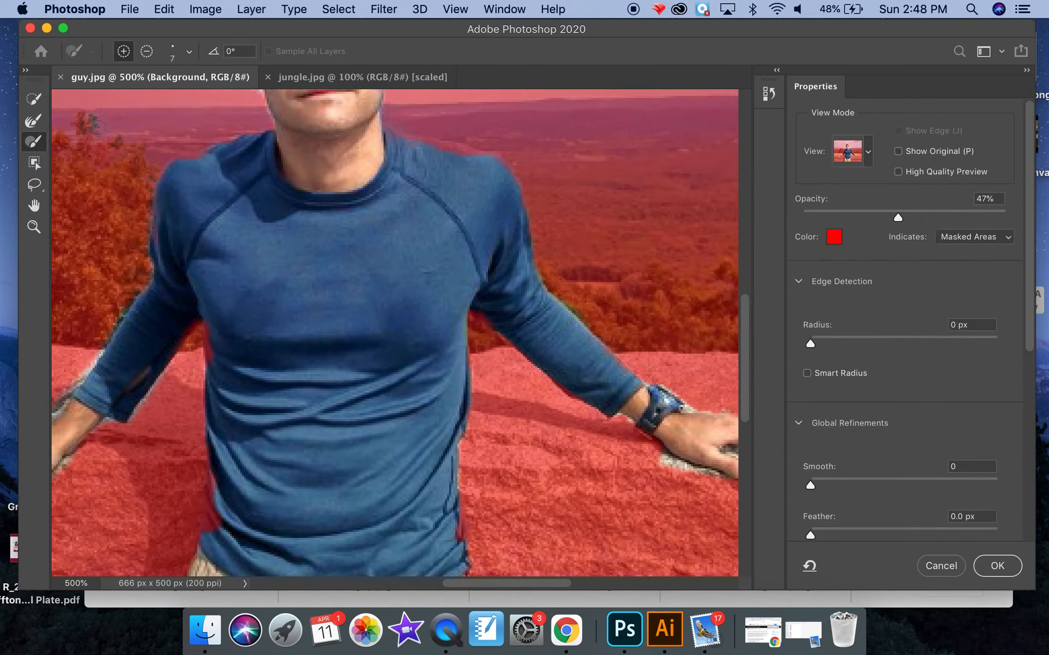
key(alt)
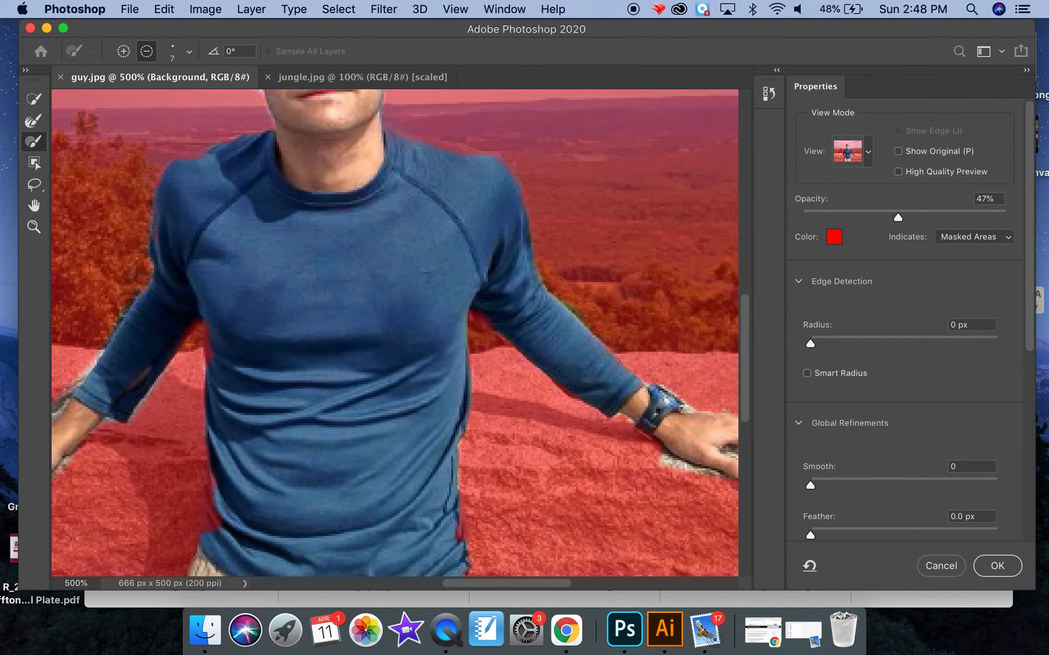
scroll(343, 347, left, 6)
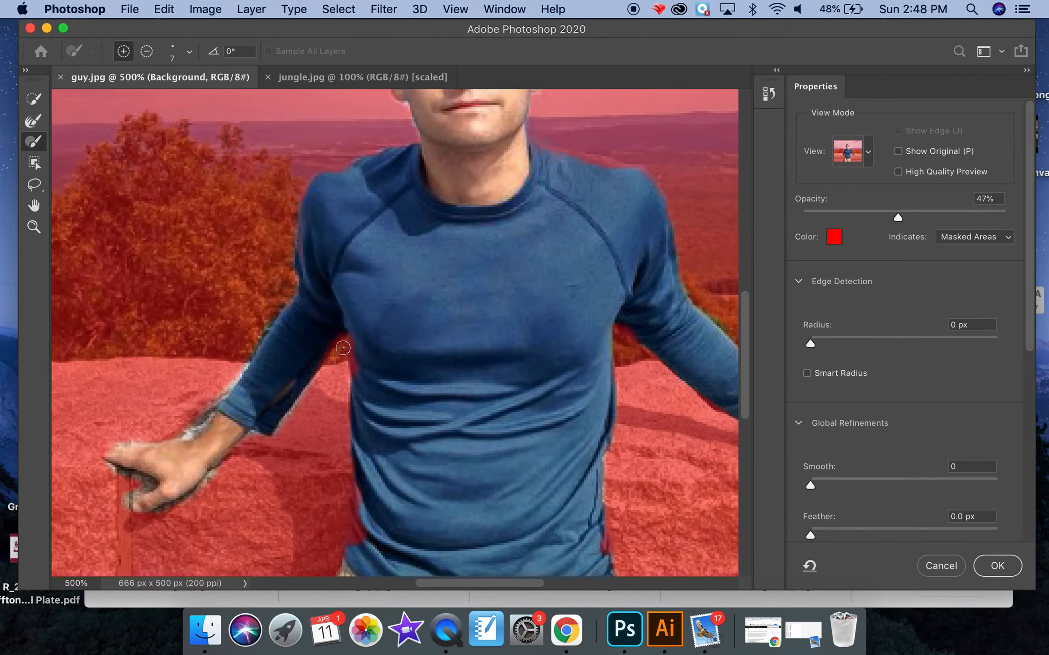
key(alt)
mouse_move(260, 328)
mouse_down()
mouse_move(215, 401)
mouse_move(177, 434)
mouse_move(209, 417)
mouse_up()
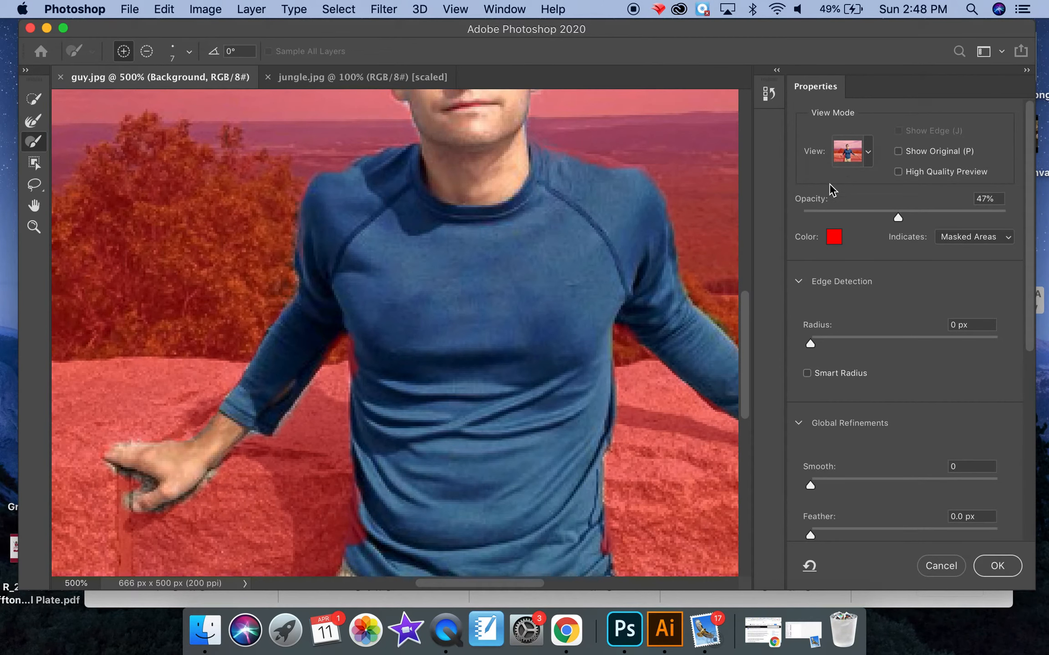
- Subtract the leftover background beside the face and jaw on the image's left with the size 7 Brush
click(868, 152)
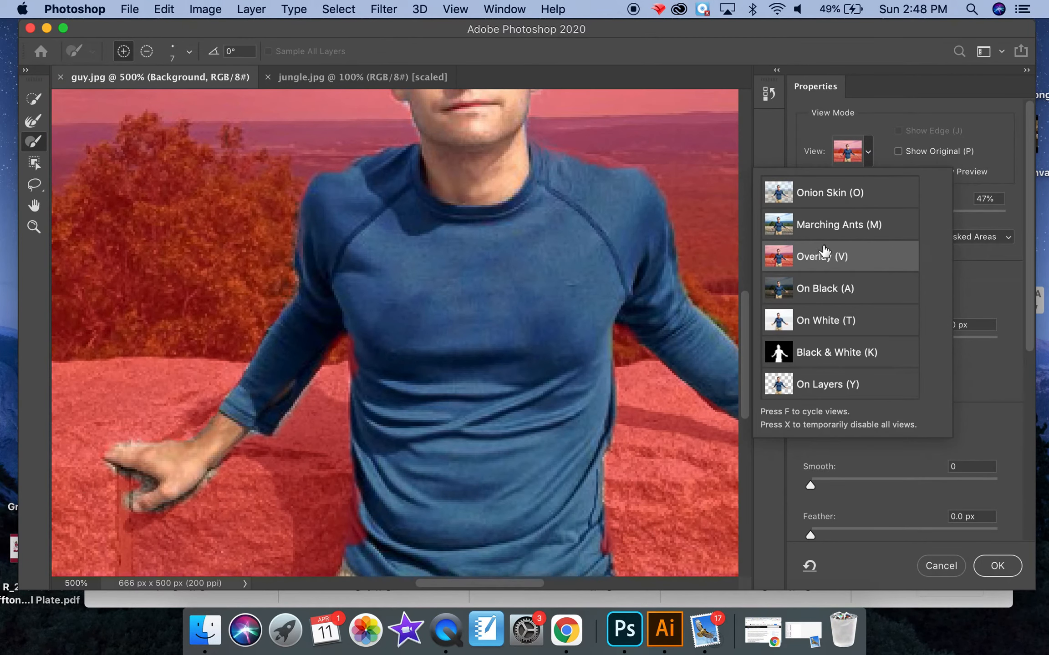
scroll(607, 250, up, 4)
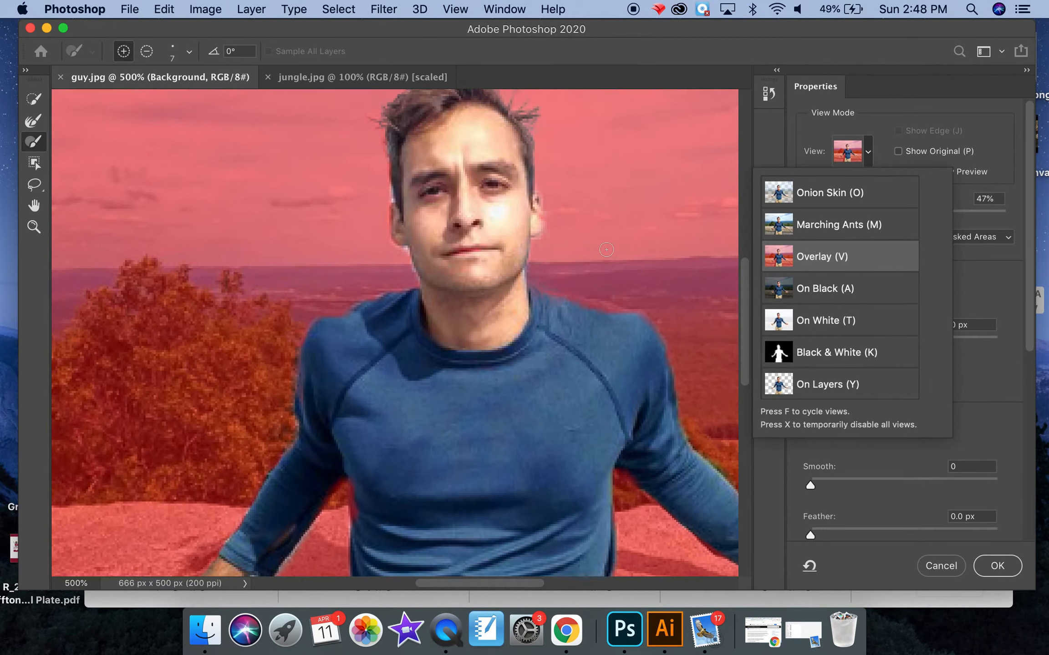
scroll(606, 249, up, 2)
click(373, 217)
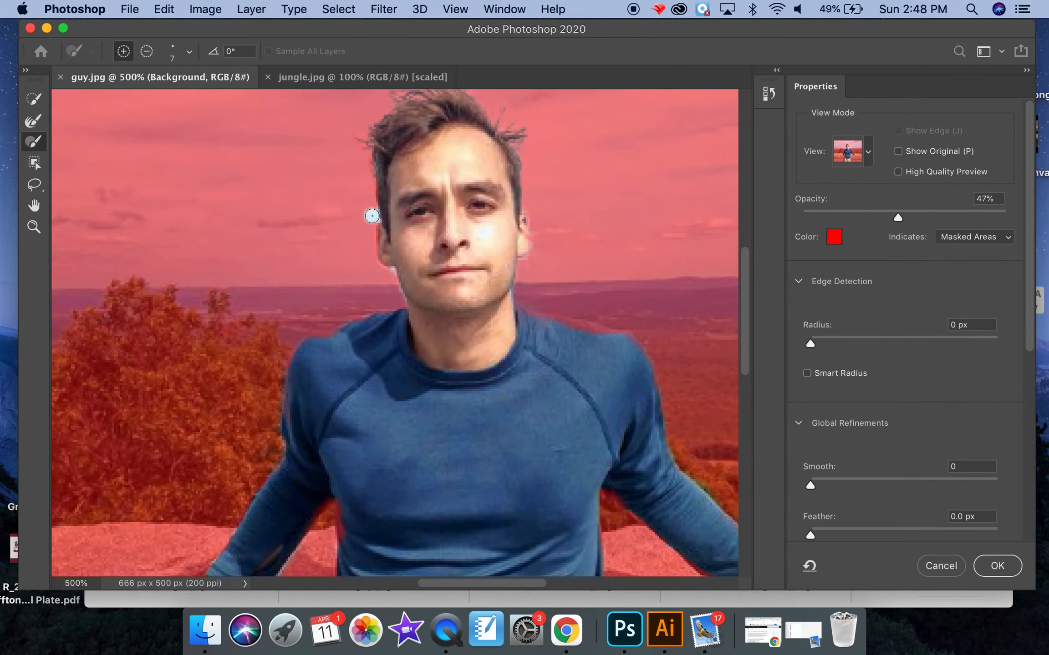
key(alt)
key(alt)
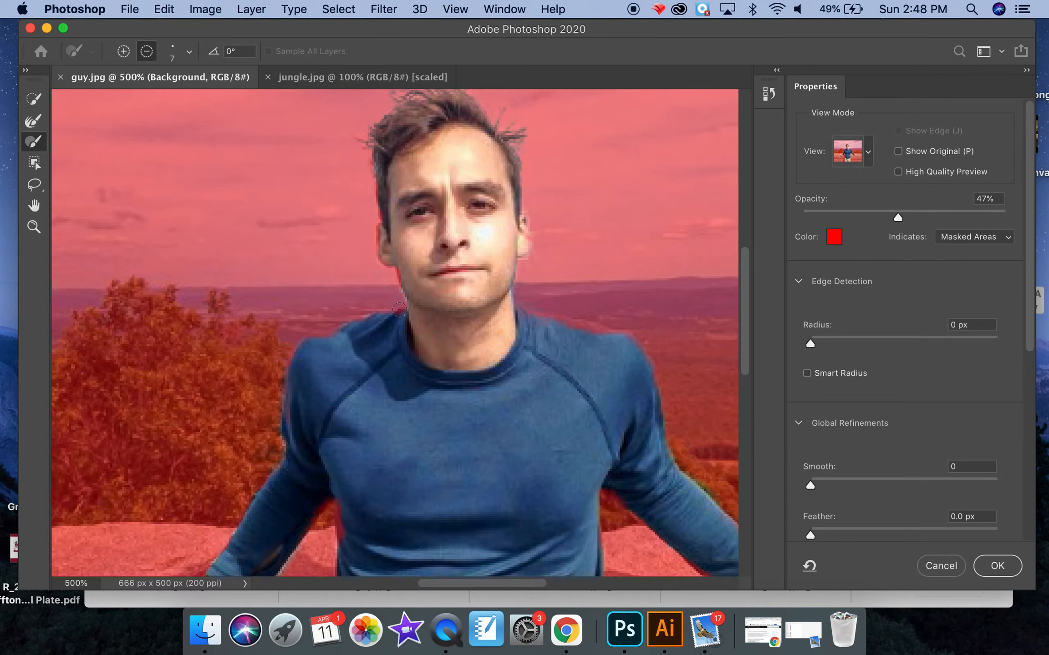
scroll(749, 258, right, 5)
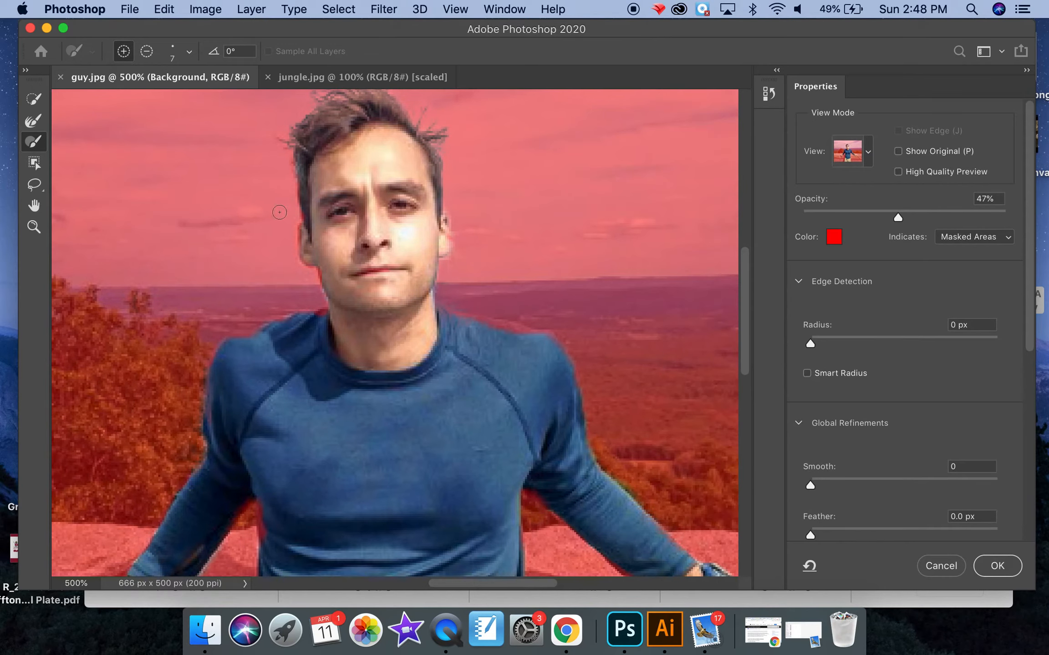
- Inspect the cutout's edges around the hair, torso, trousers and both hands
click(35, 122)
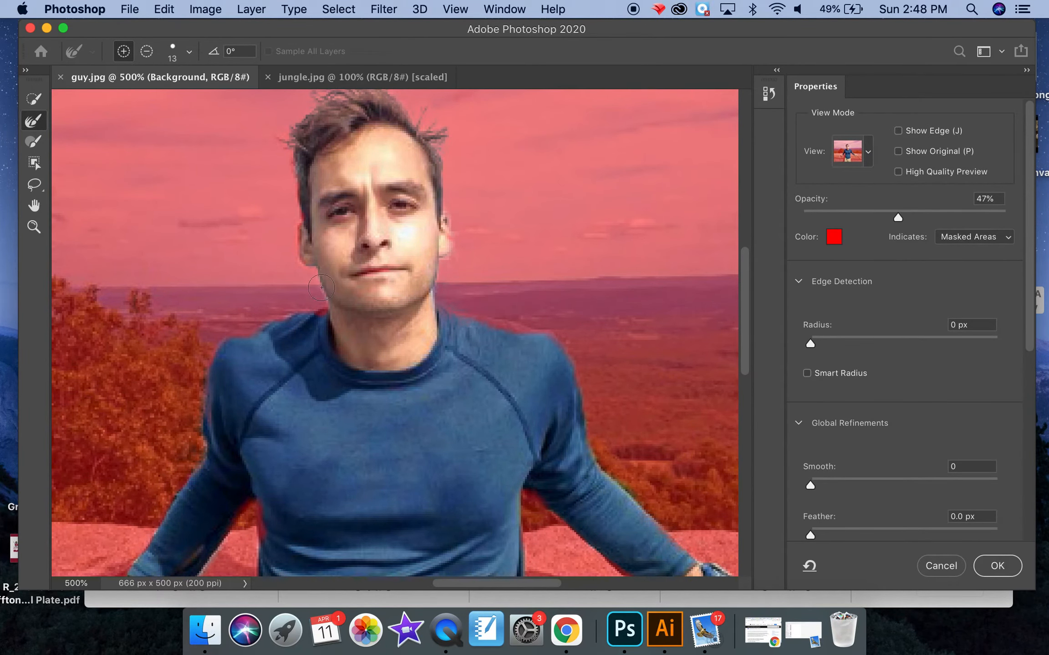
scroll(316, 126, up, 3)
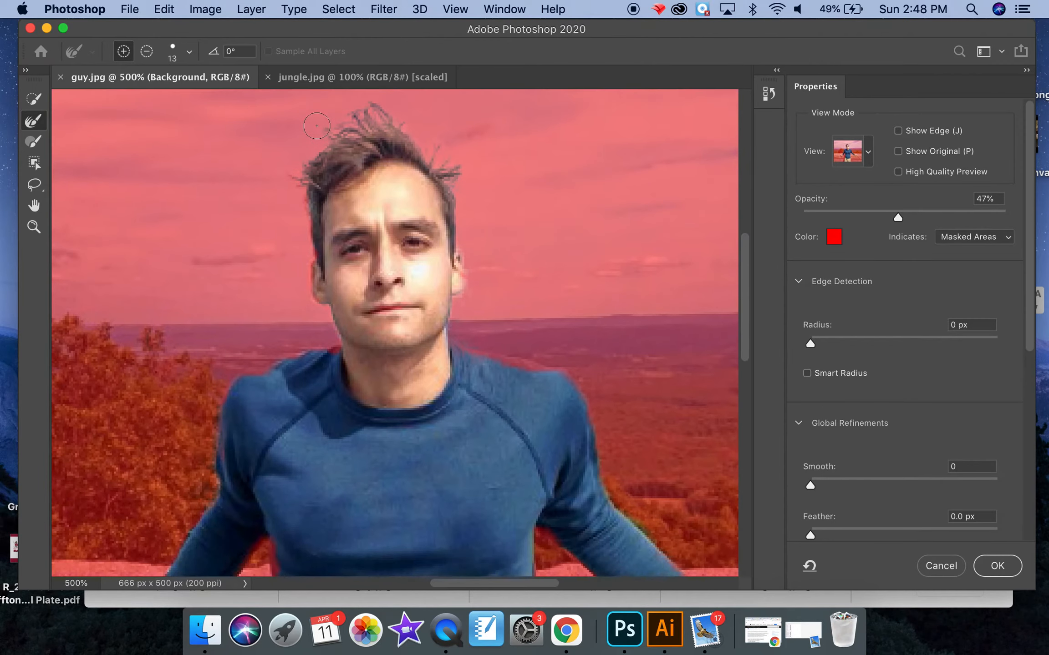
scroll(317, 126, down, 10)
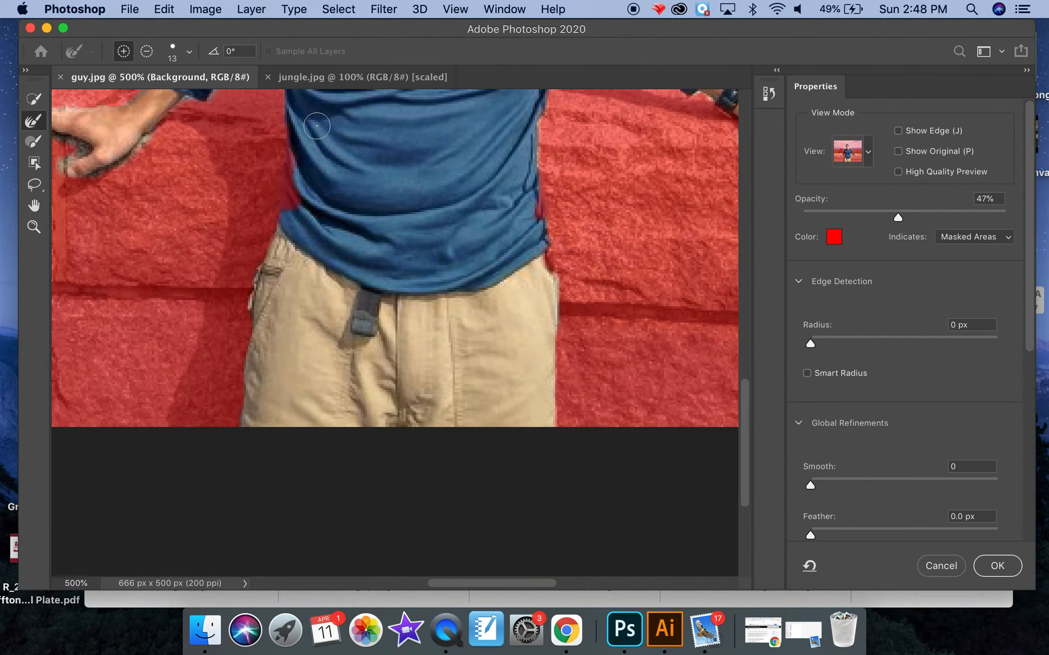
scroll(317, 125, up, 5)
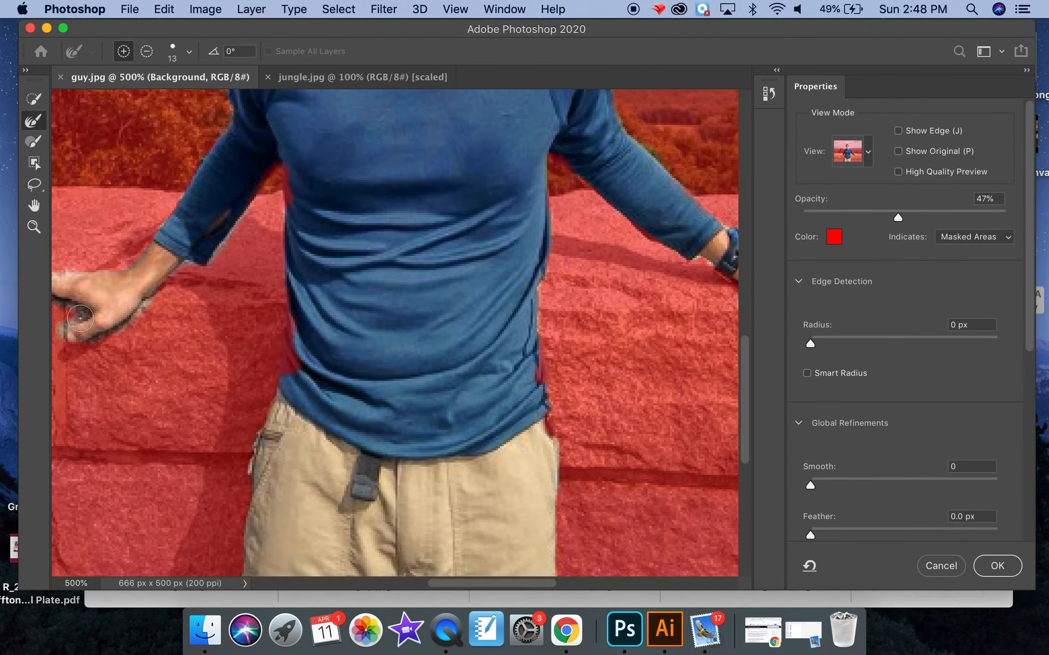
scroll(575, 251, right, 5)
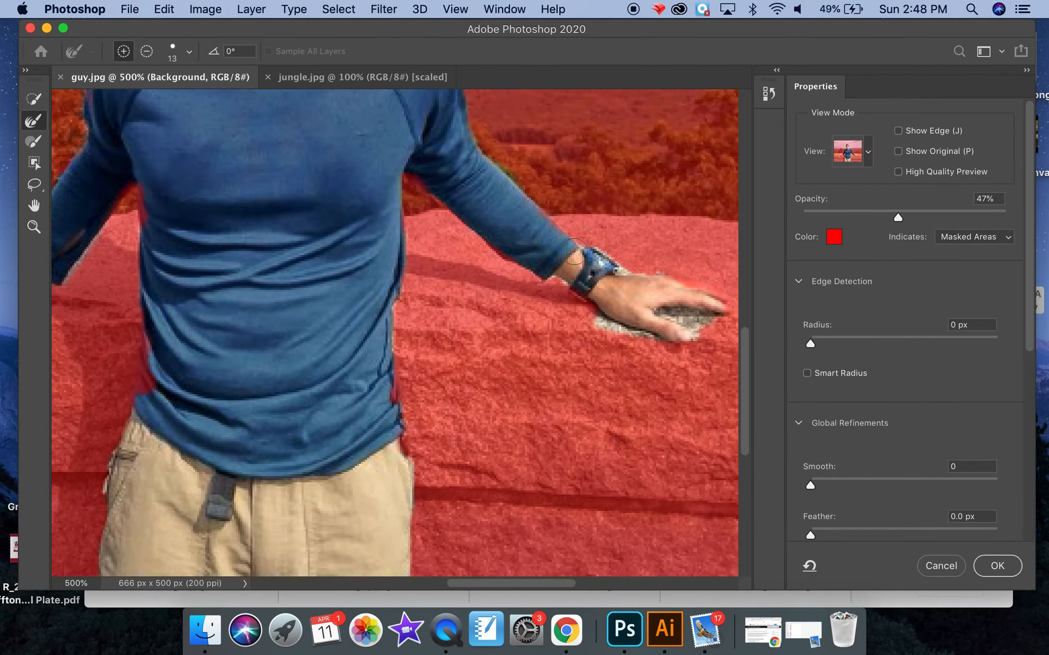
scroll(574, 251, right, 1)
scroll(517, 270, up, 10)
scroll(516, 270, left, 5)
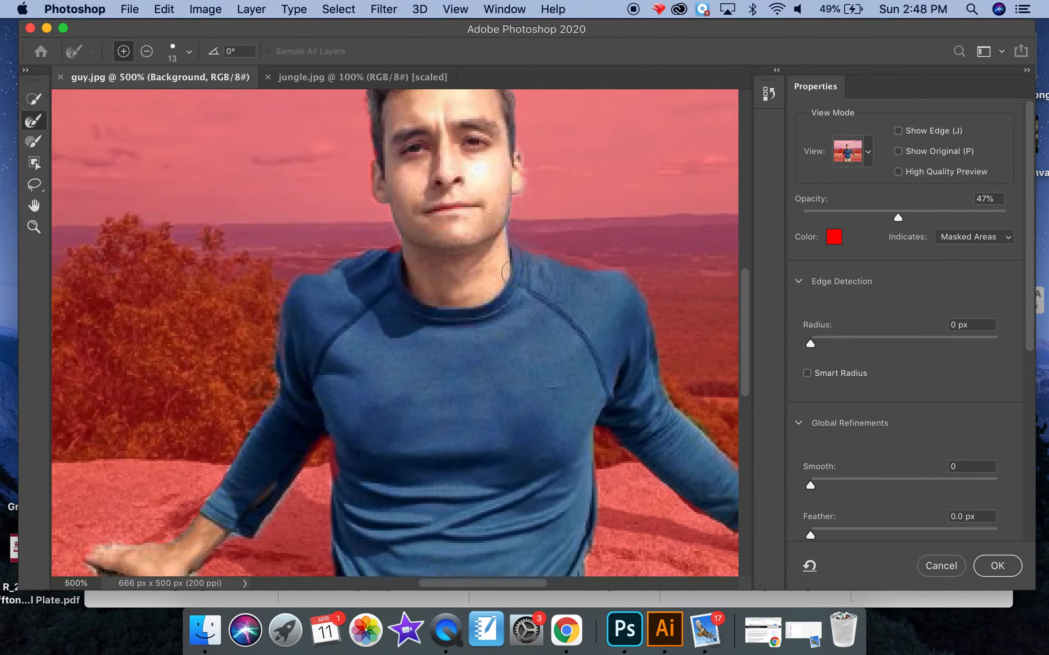
scroll(514, 272, up, 9)
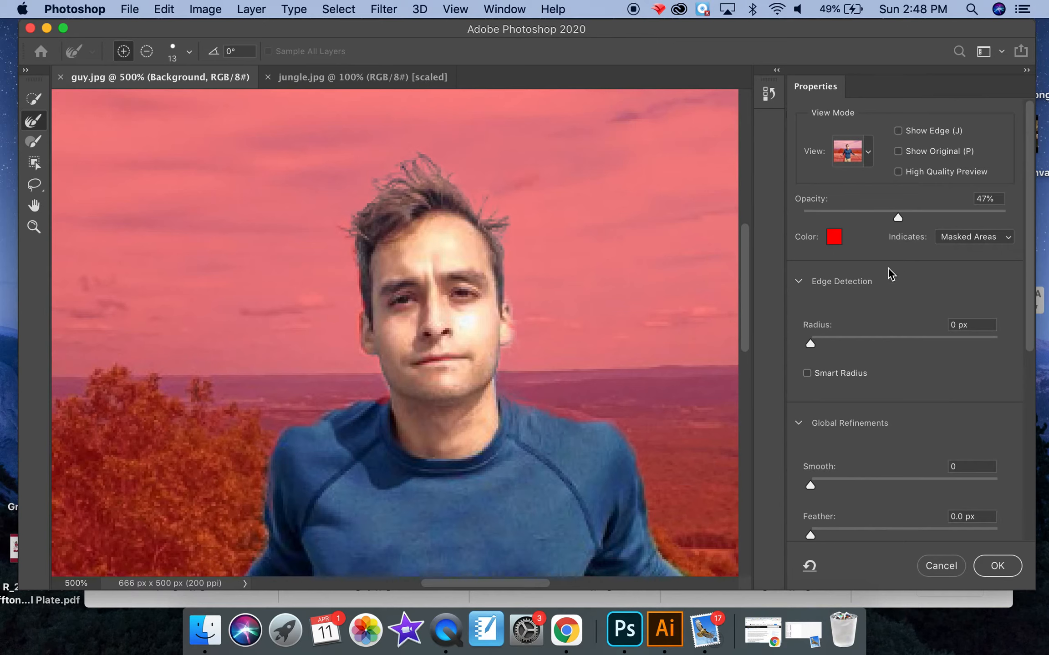
- Add the missing strip of the blue shirt's shoulder on the image's right to the selection with the size 7 Brush
scroll(880, 290, down, 3)
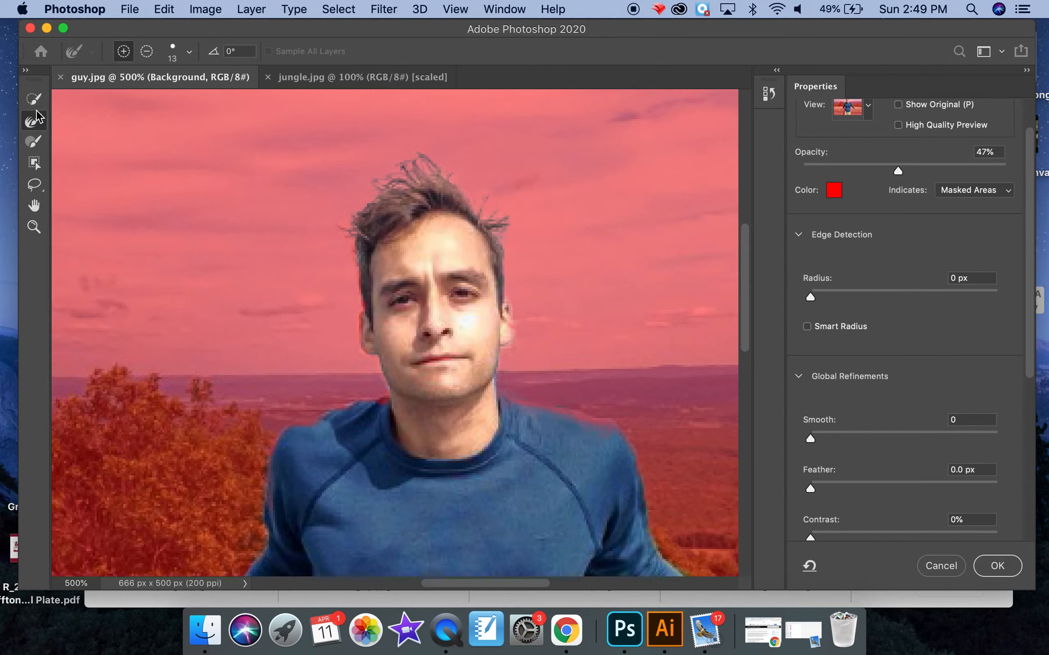
click(38, 141)
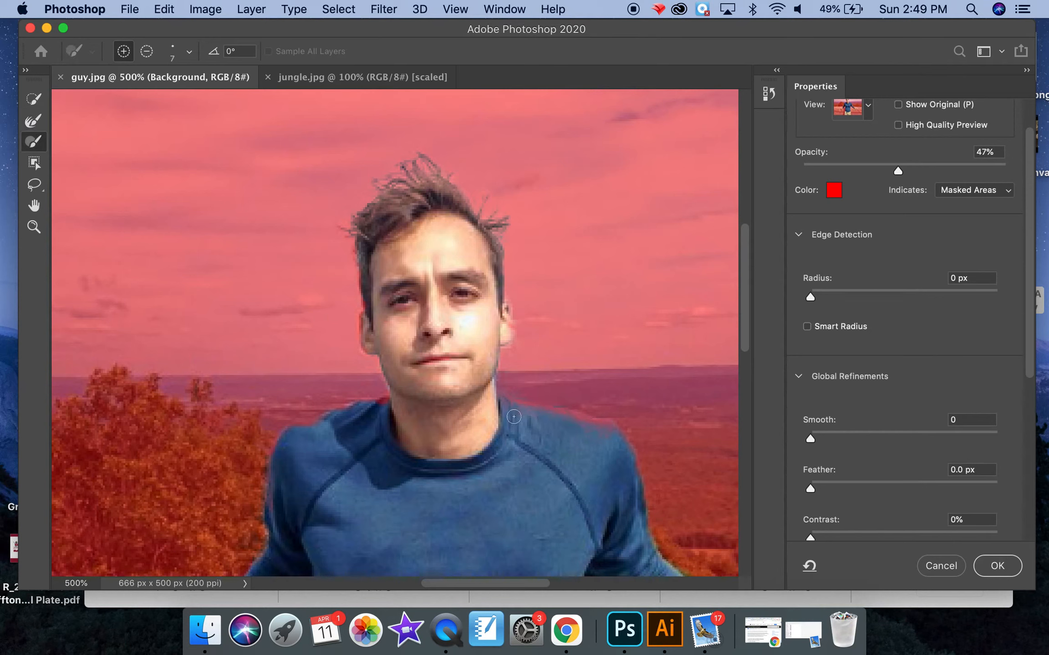
drag(544, 413, 616, 440)
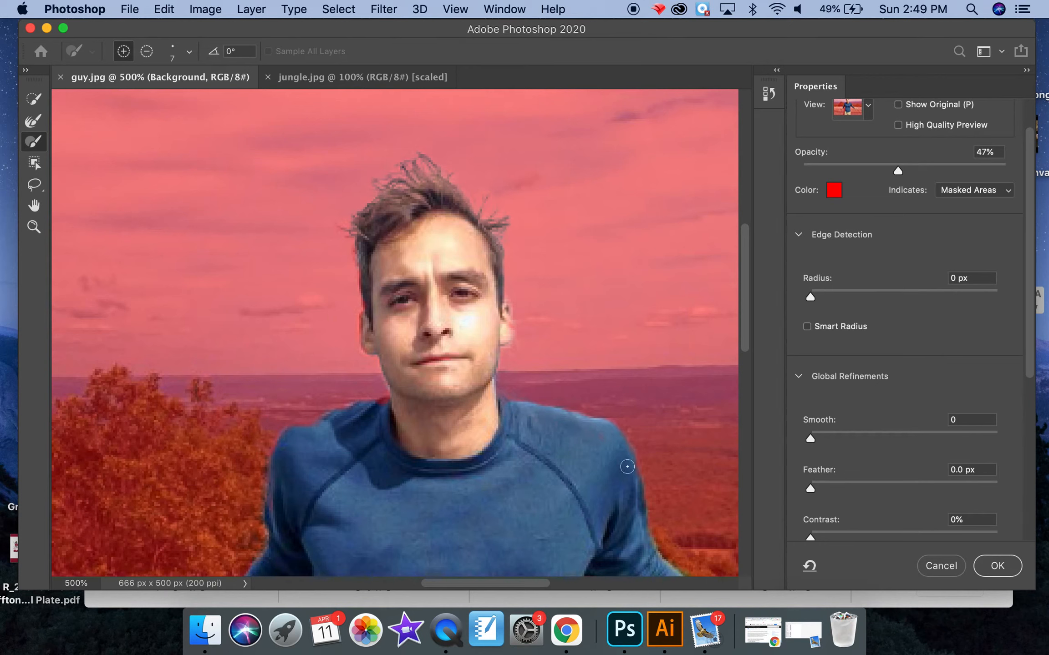
- Try an edge detection Radius of 4 px and set it back to 0 px
drag(811, 298, 849, 299)
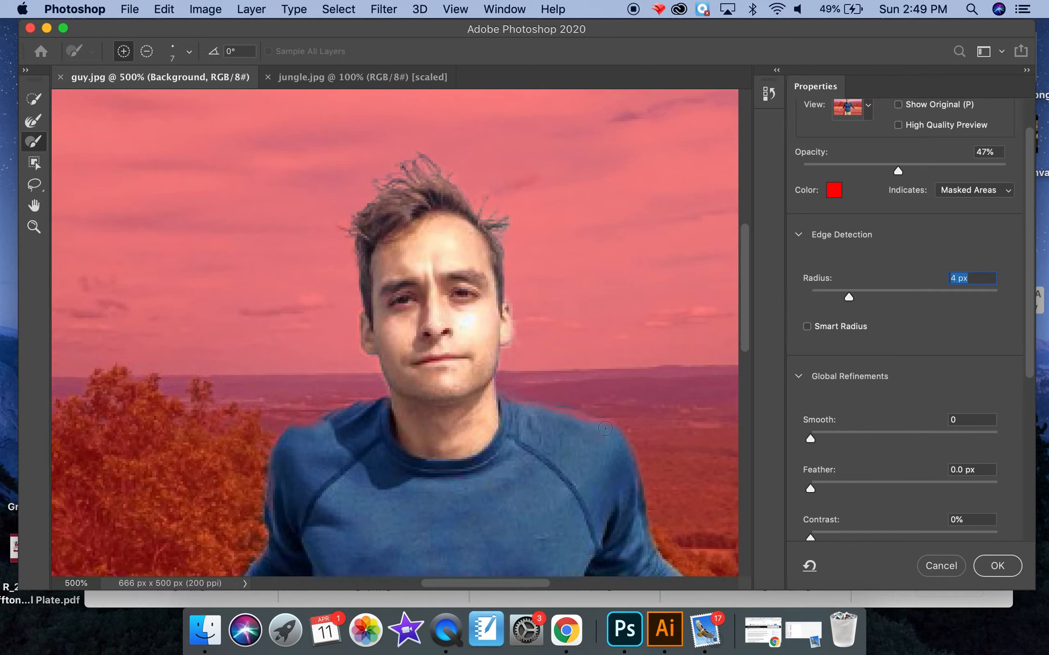
drag(849, 298, 812, 299)
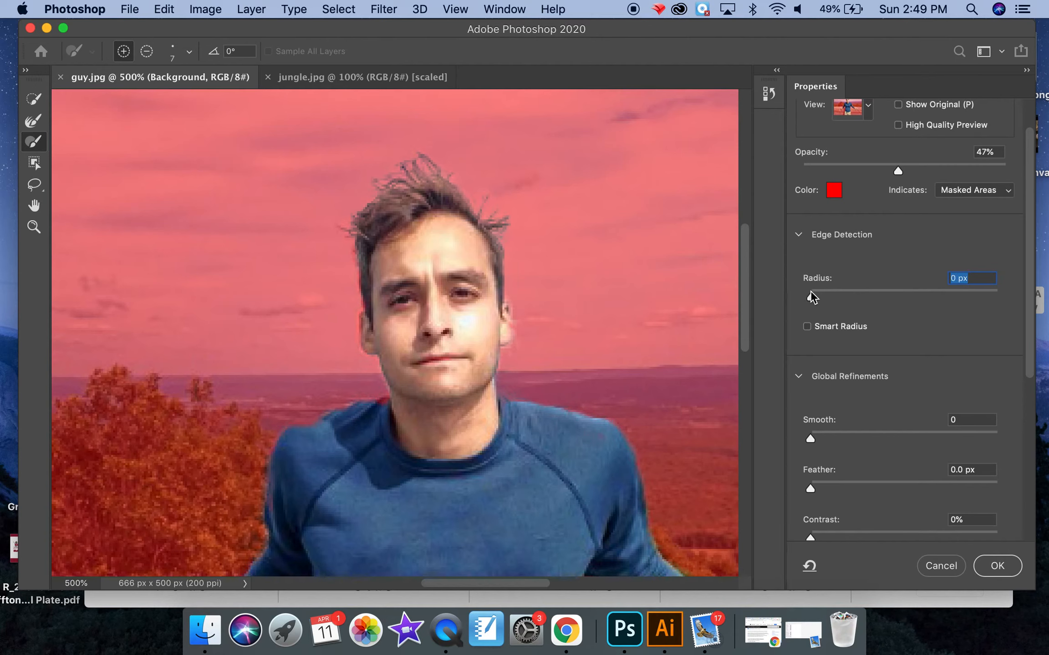
- Enable Decontaminate Colors in the output settings to remove the colour fringe around the man
scroll(813, 412, down, 3)
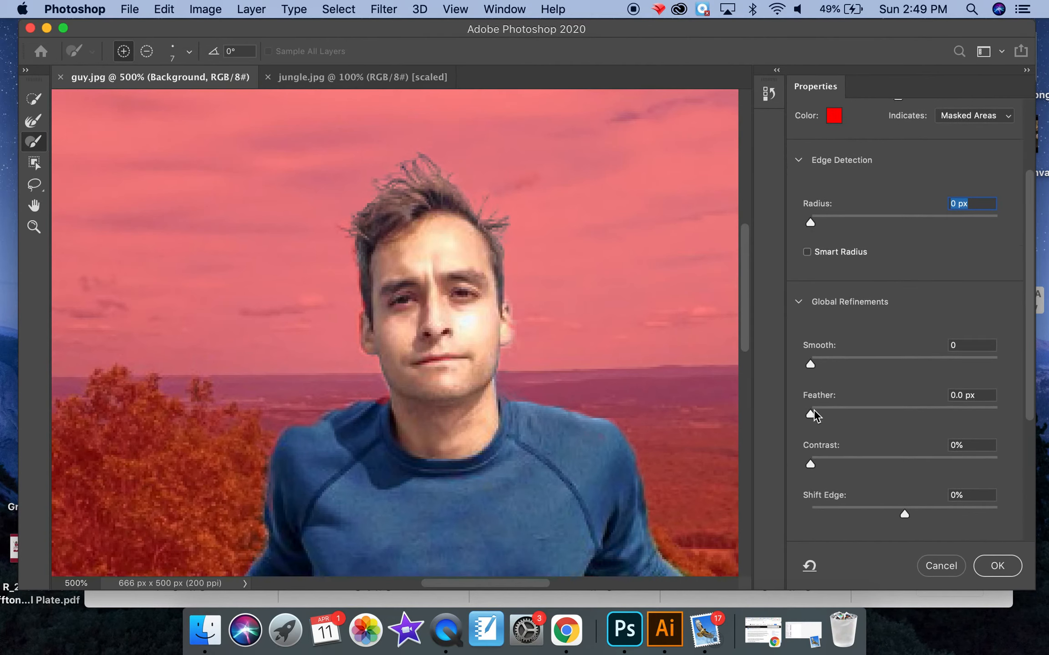
scroll(815, 415, down, 5)
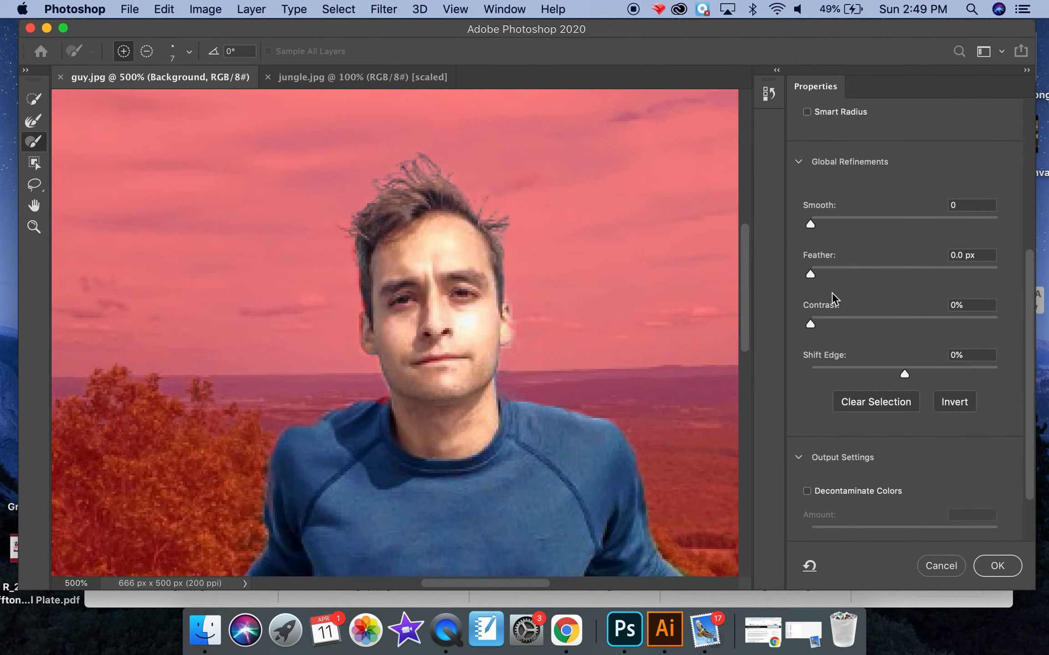
scroll(842, 323, down, 3)
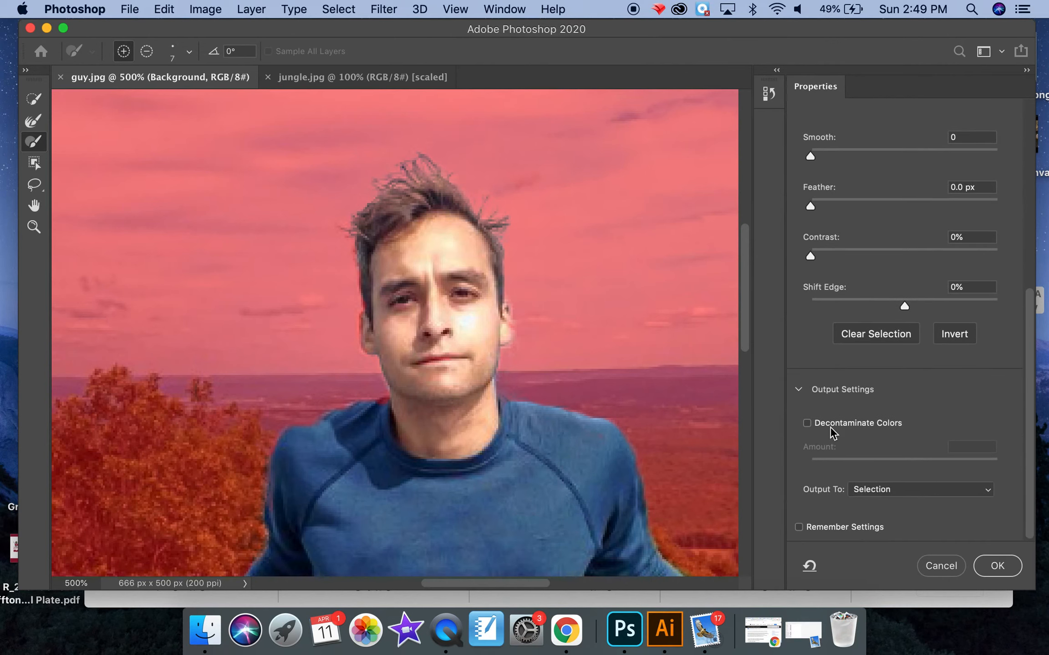
click(807, 423)
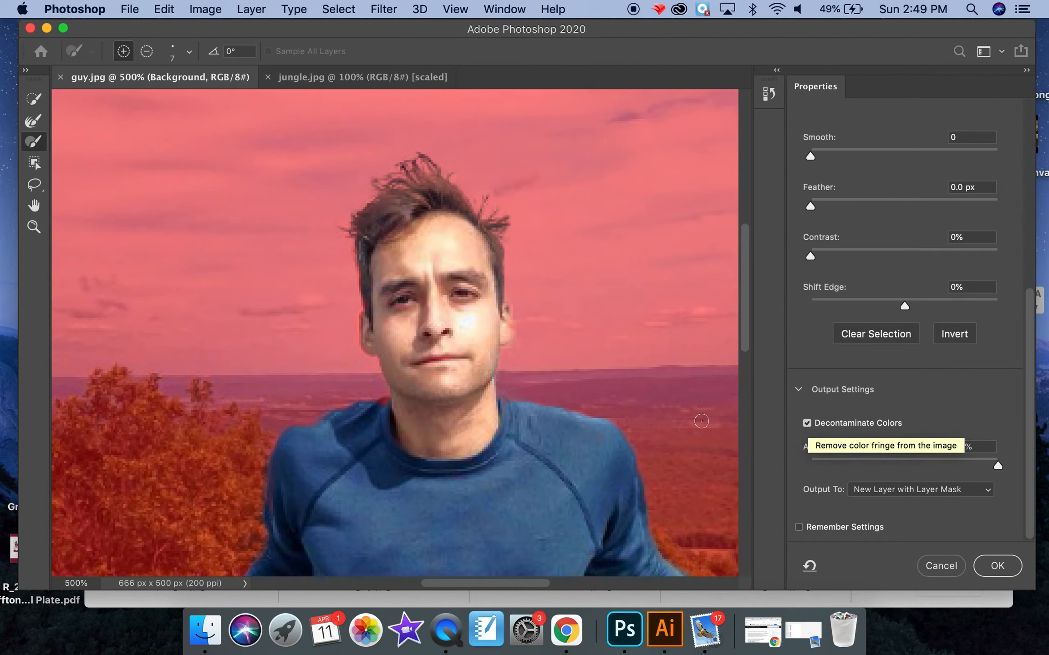
- Check the cutout in Onion Skin view and return to the Overlay view
scroll(818, 218, up, 10)
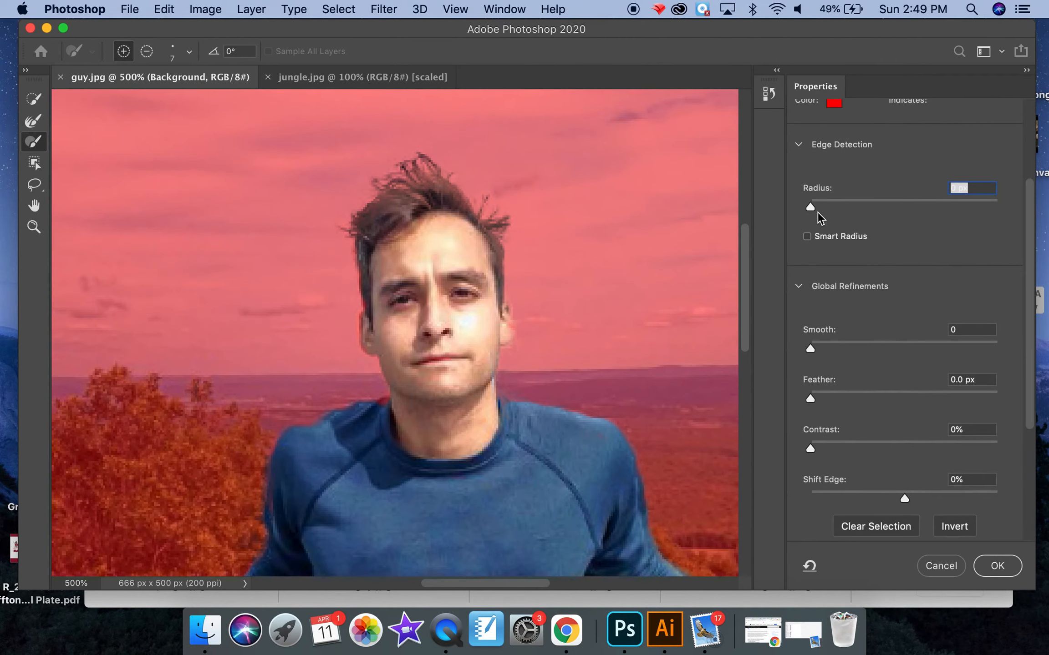
click(869, 153)
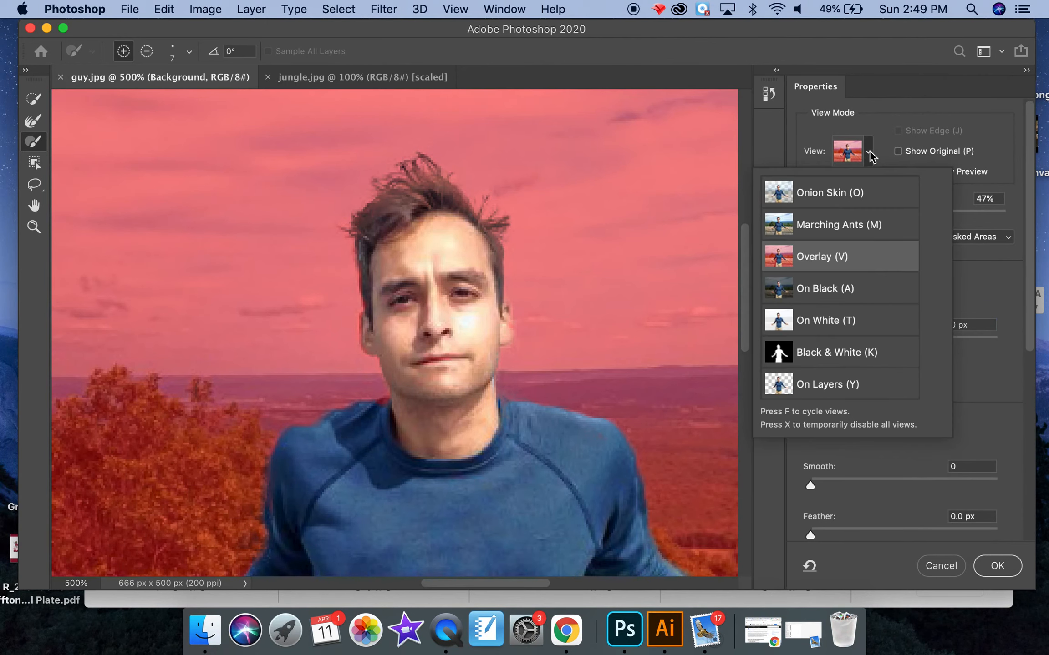
click(824, 358)
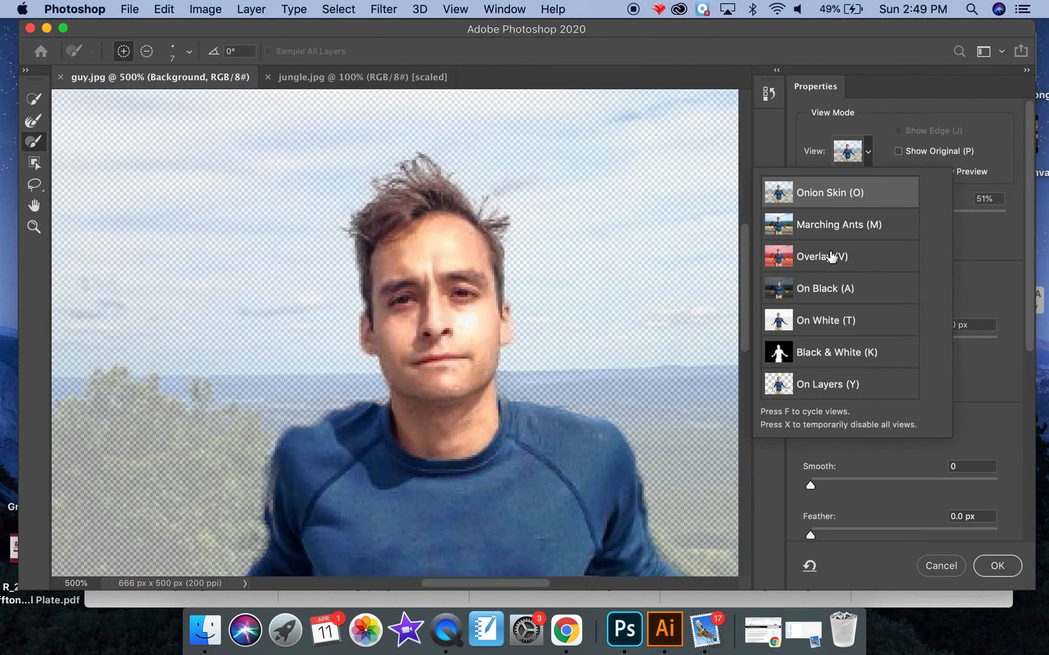
click(835, 256)
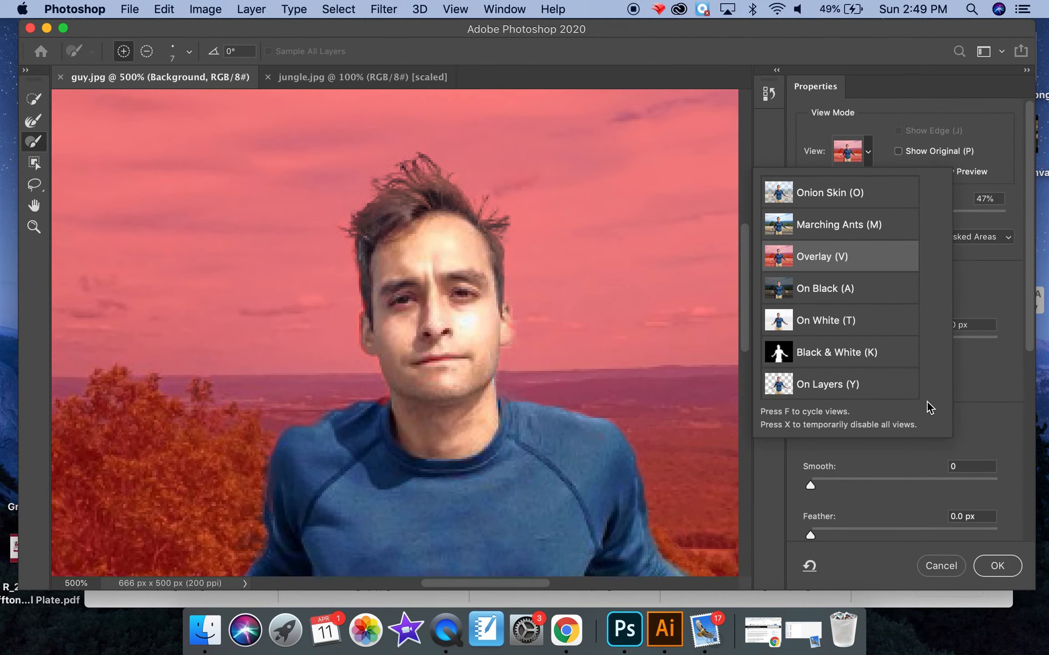
click(978, 421)
- Output the refined selection as a New Layer with Layer Mask and apply Select and Mask
scroll(978, 414, down, 5)
scroll(978, 413, down, 5)
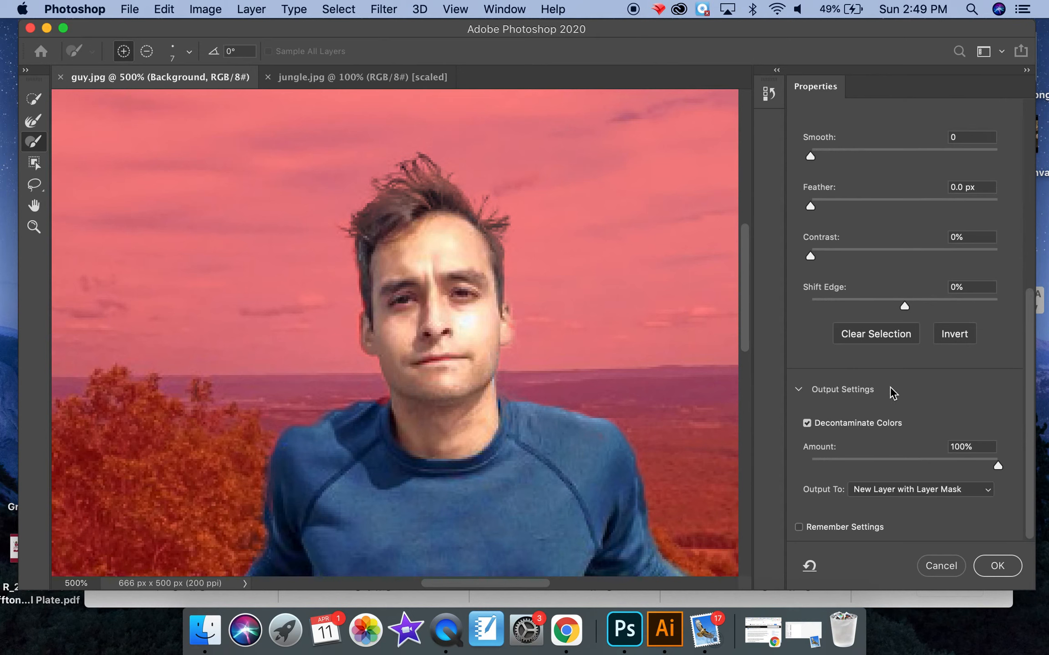
click(861, 490)
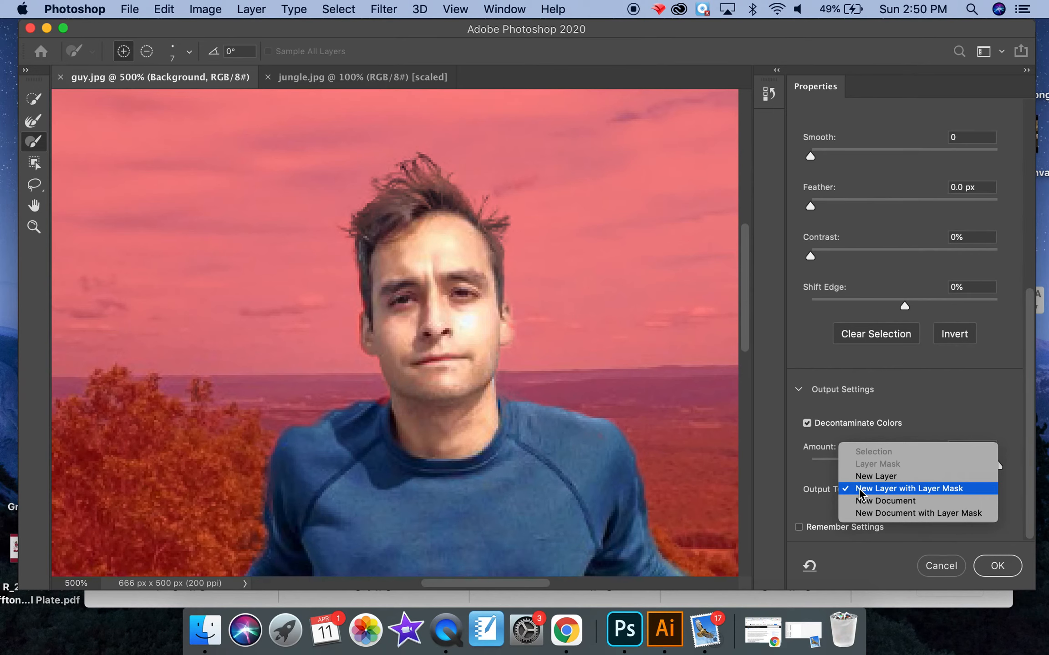
click(860, 489)
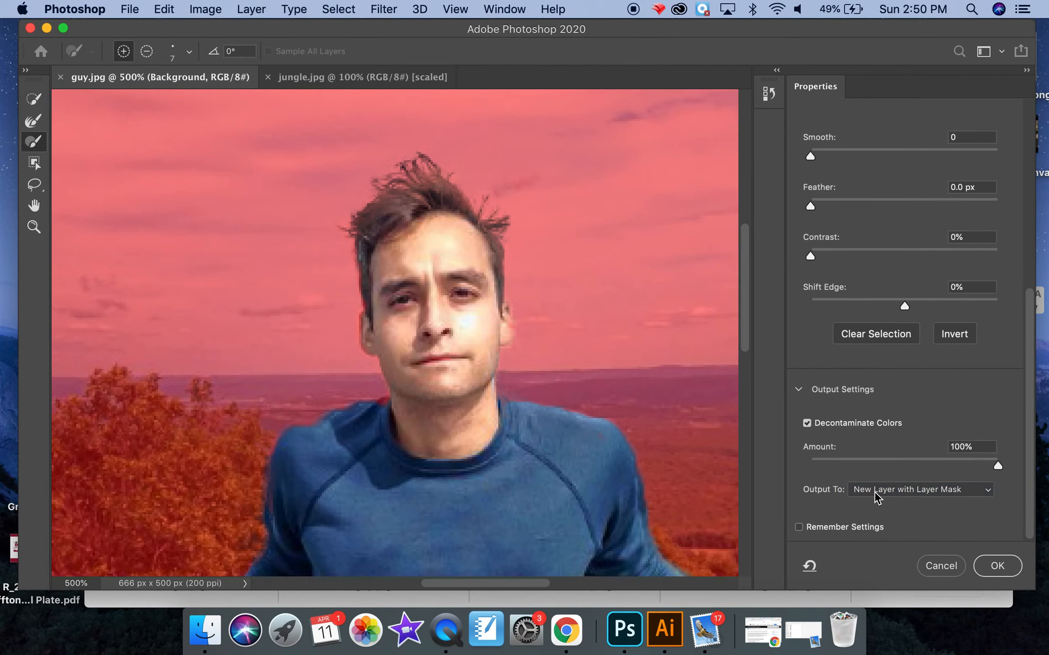
click(997, 567)
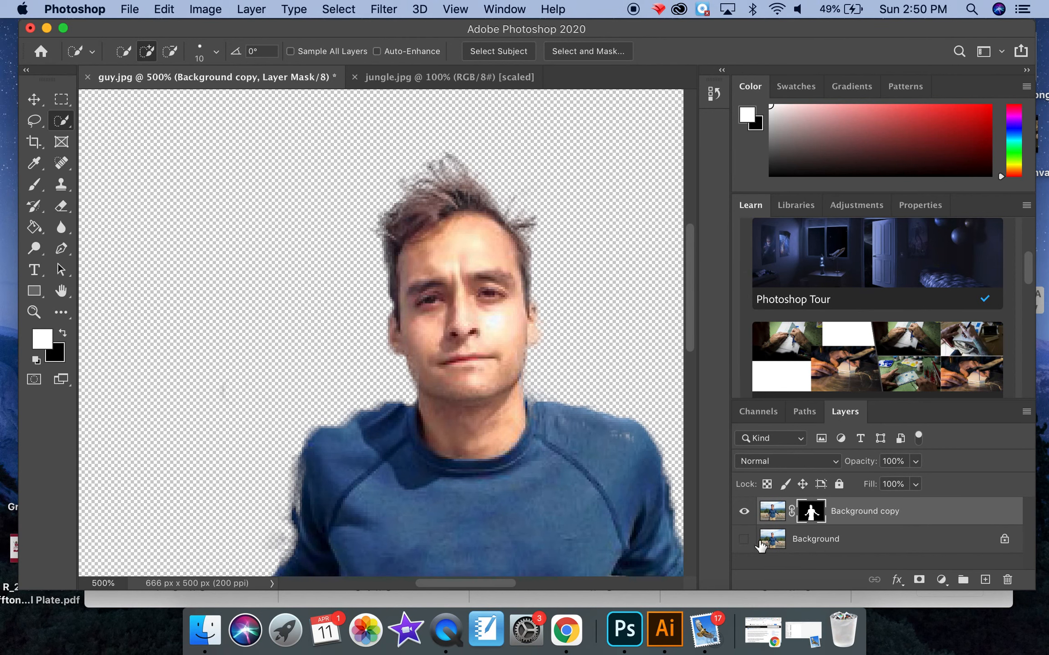
- Compare the cutout with the original Background layer shown and hidden, and view the new layer's mask alone before returning to the image
click(744, 539)
click(743, 540)
alt+click(814, 517)
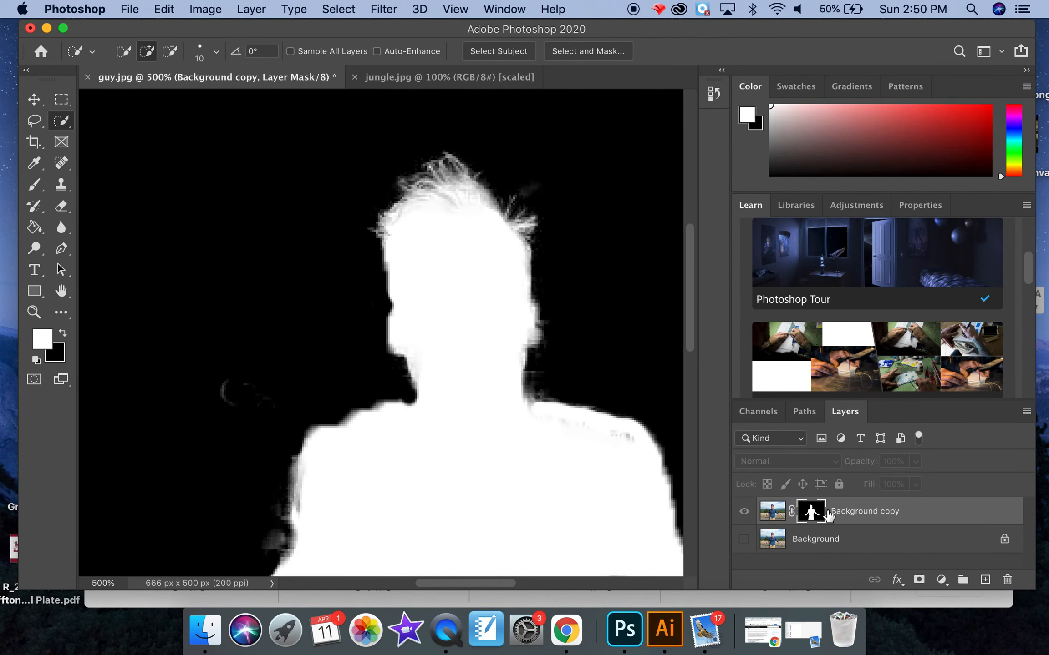
click(770, 512)
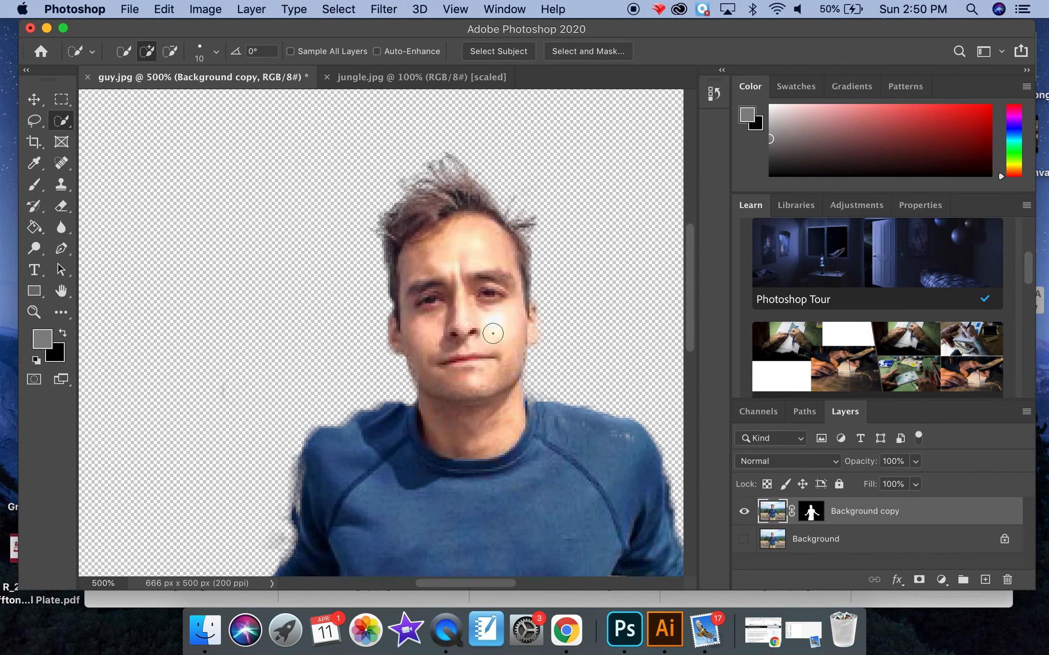
- Inspect the masked cutout's edges along the shirt, both arms, the hand on the image's left and the trousers
scroll(493, 336, down, 10)
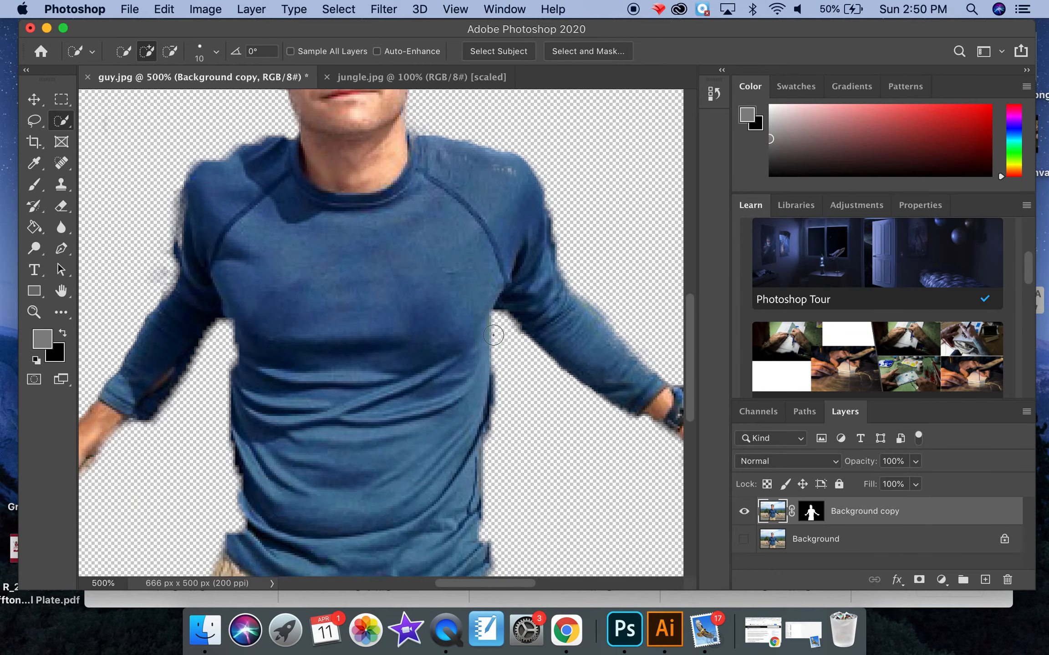
key(super+minus)
key(super+minus)
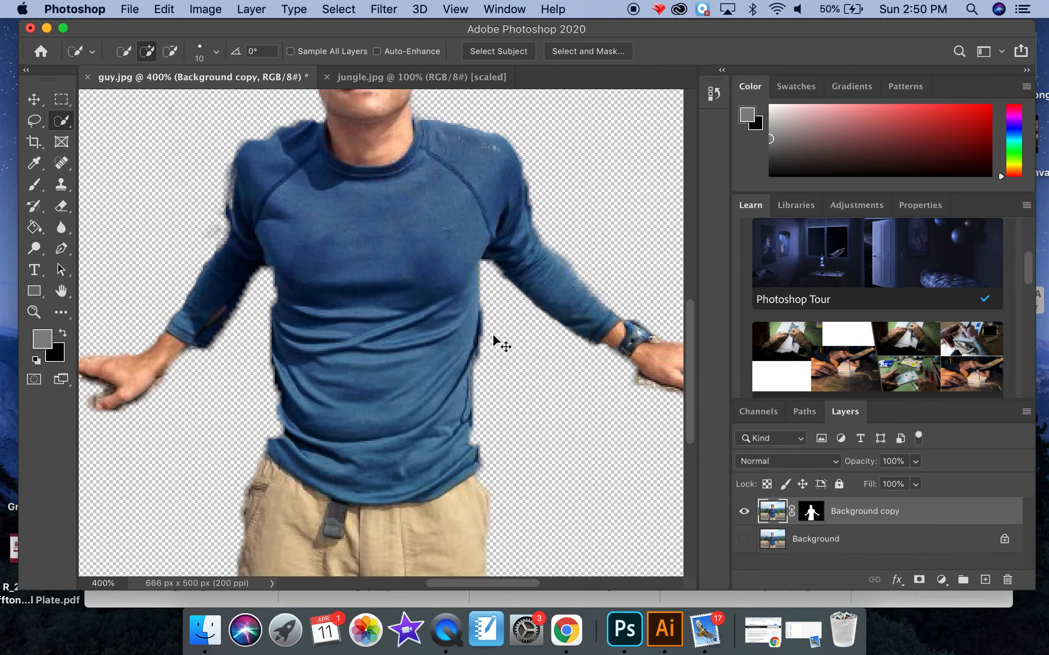
key(super+plus)
key(super+plus)
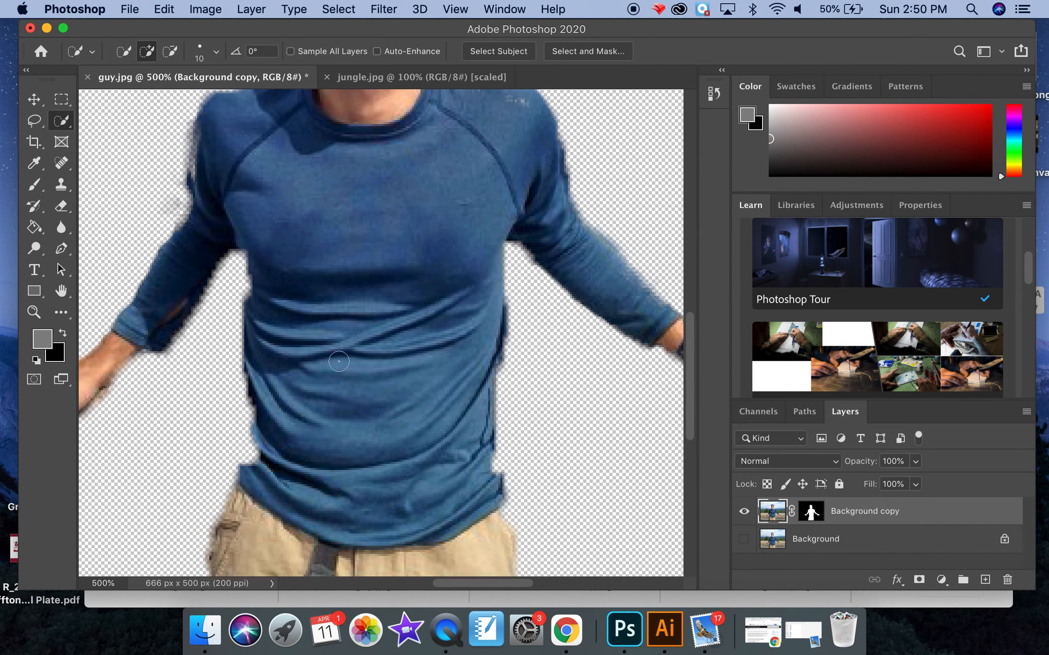
scroll(262, 353, left, 3)
scroll(262, 353, up, 2)
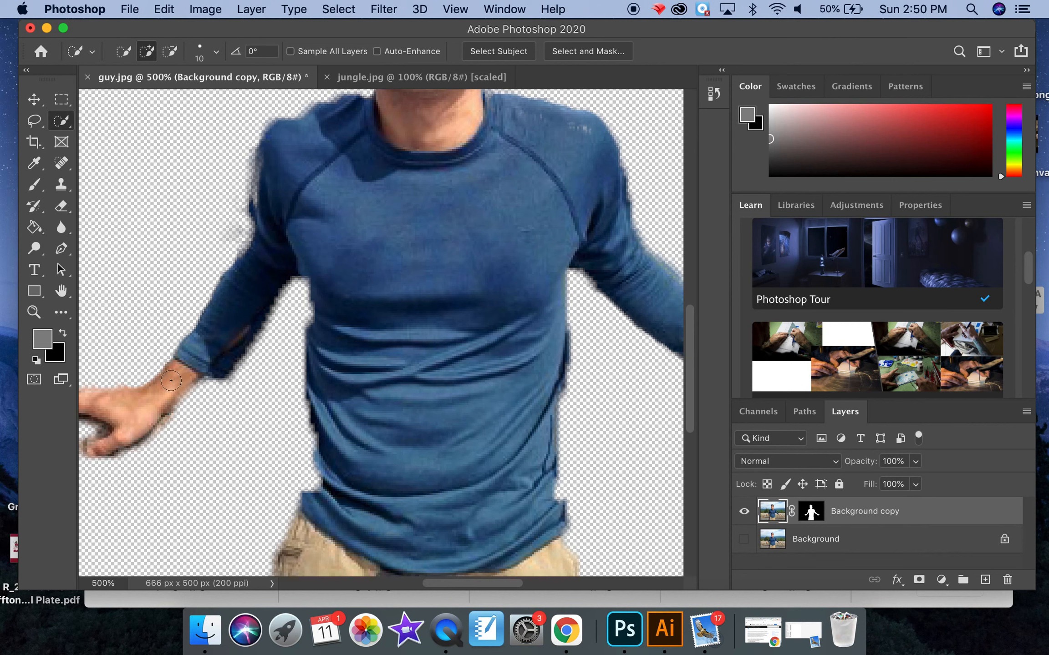
scroll(142, 415, left, 5)
scroll(142, 415, down, 1)
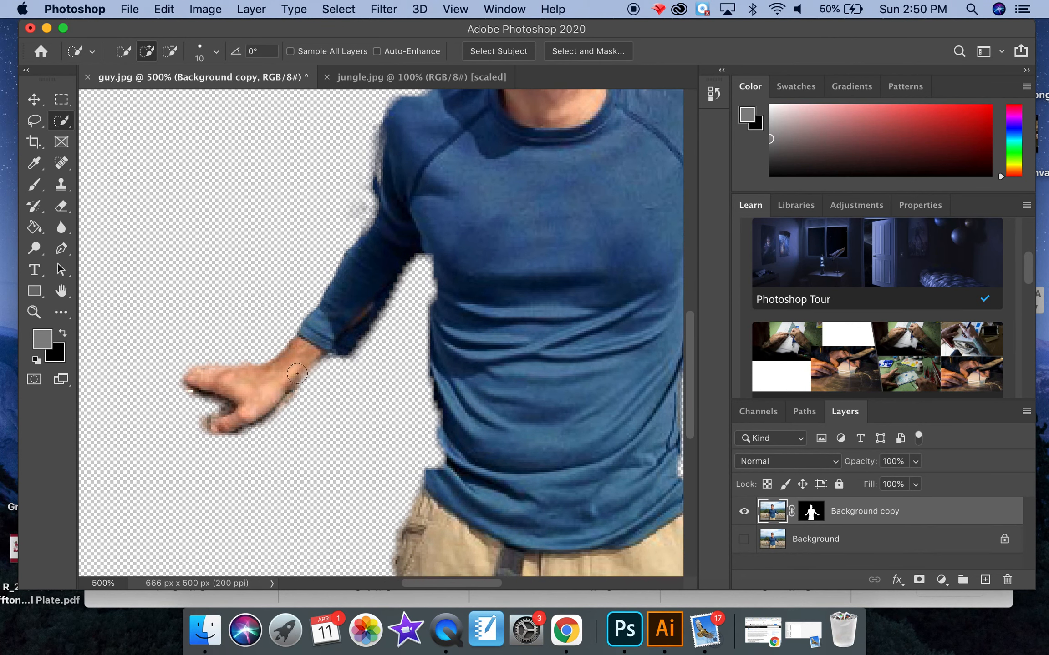
scroll(326, 297, right, 5)
scroll(326, 296, down, 10)
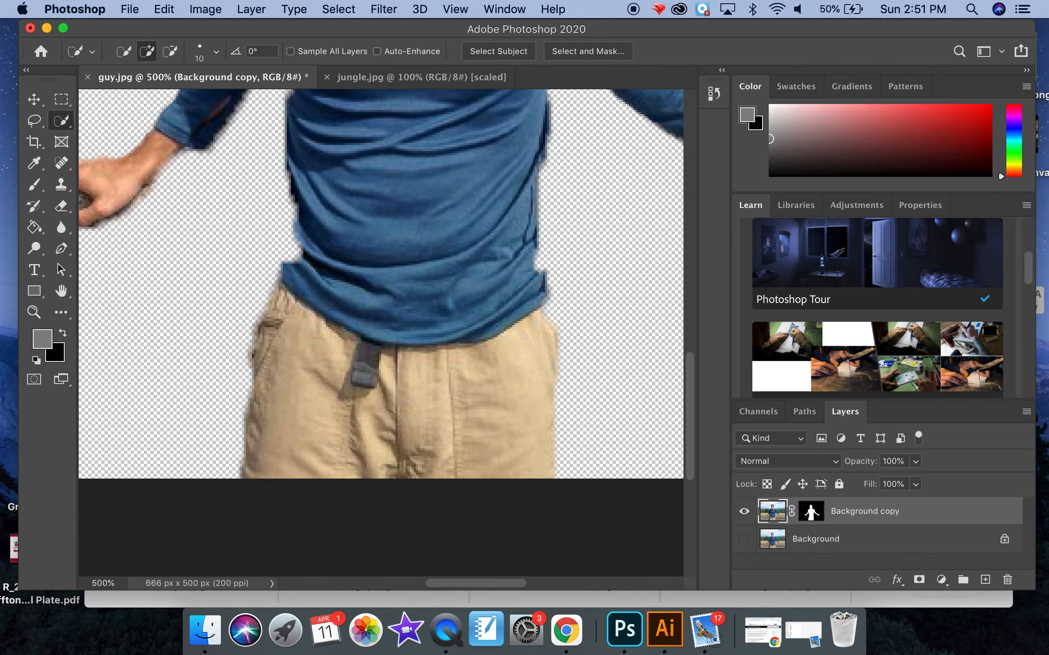
scroll(409, 411, up, 10)
scroll(409, 411, left, 1)
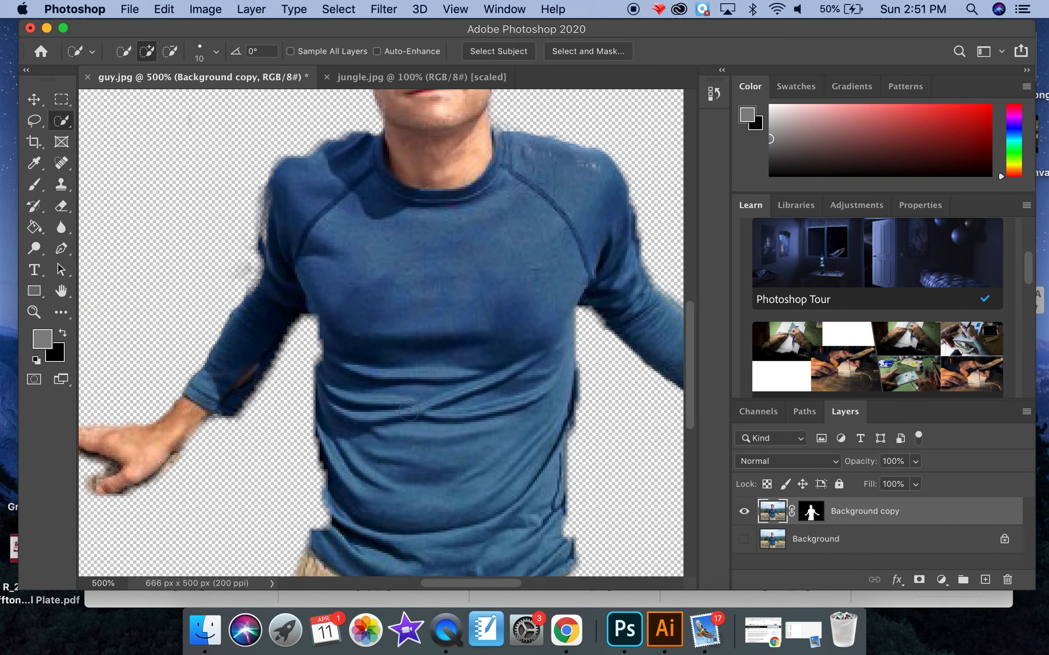